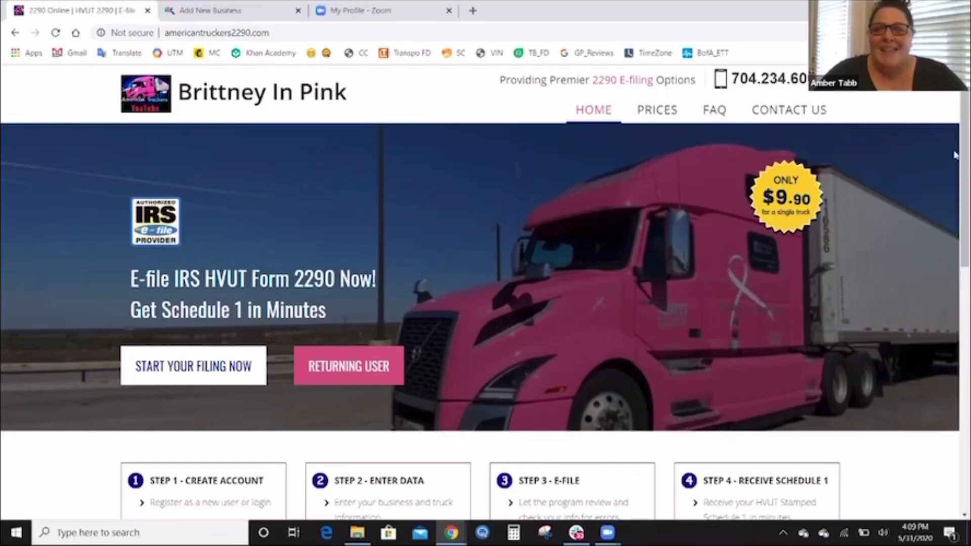
Scroll through the AmericanTruckers2290 home page, then switch to the empty Add New Business form.
scroll(954, 172, "down", 1)
scroll(954, 187, "down", 2)
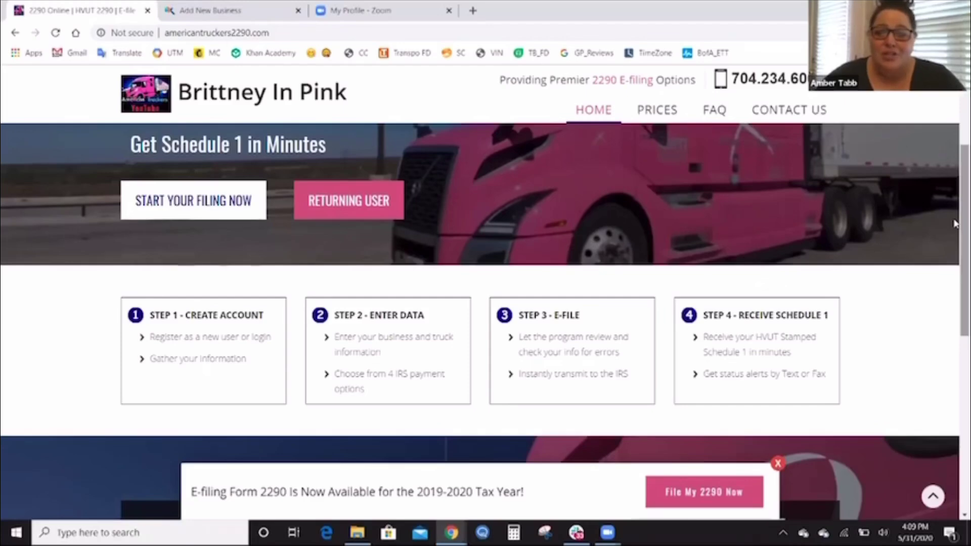
scroll(954, 233, "down", 1)
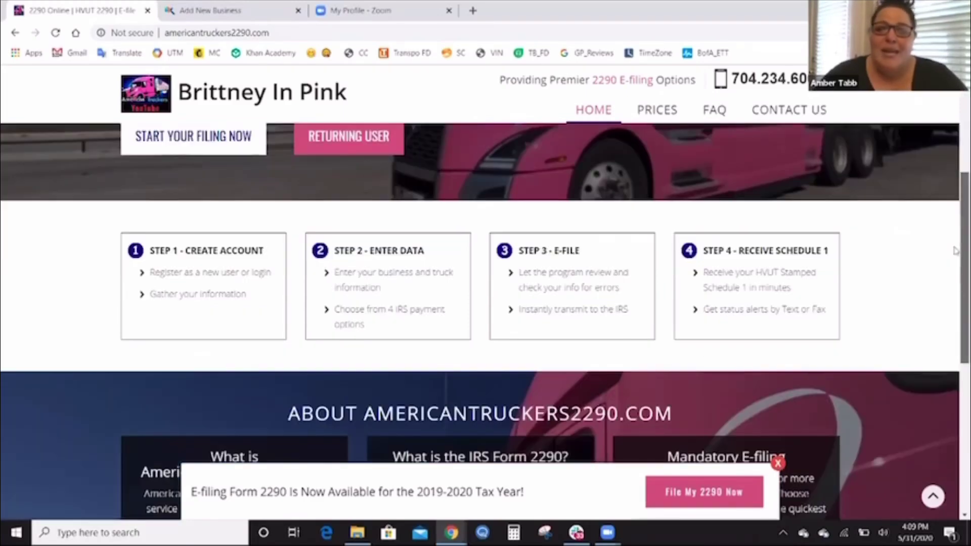
scroll(954, 286, "down", 3)
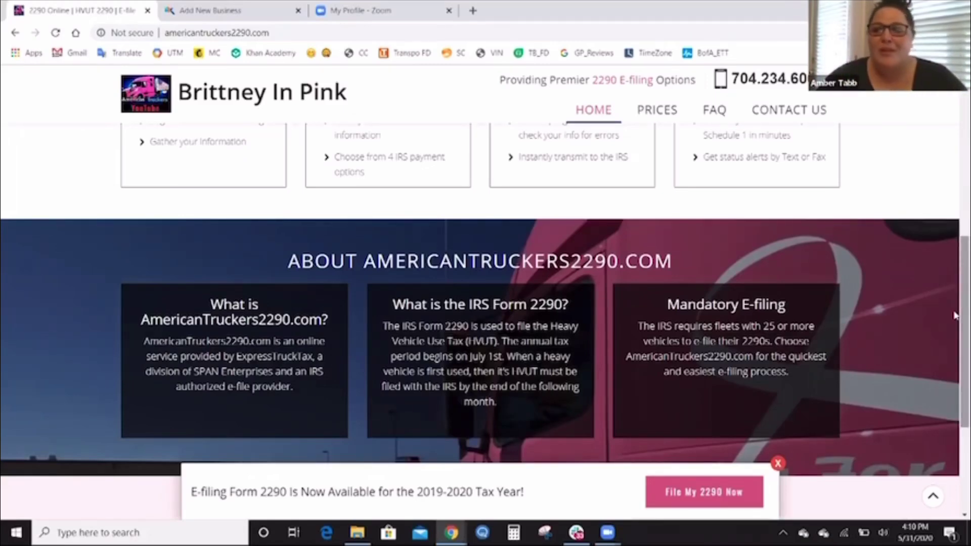
scroll(955, 315, "down", 2)
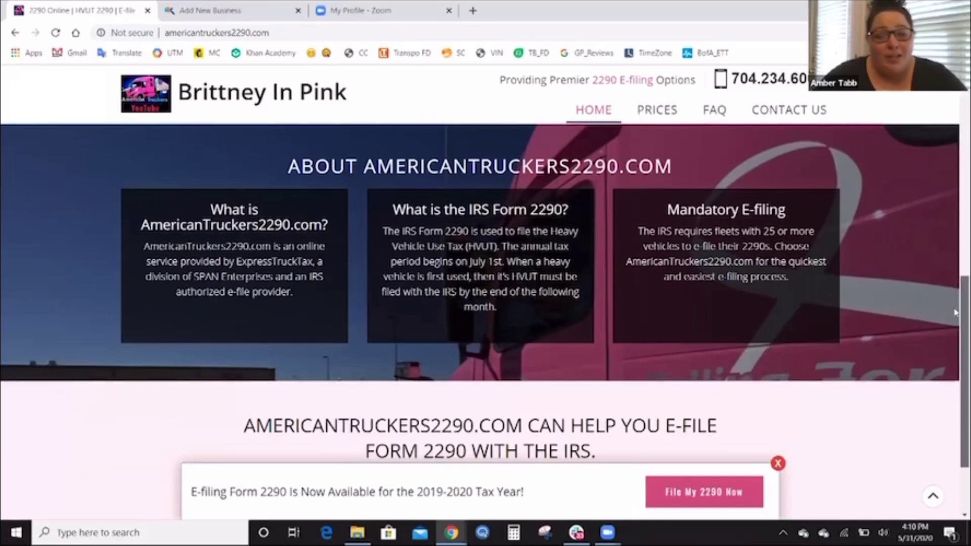
scroll(954, 313, "up", 10)
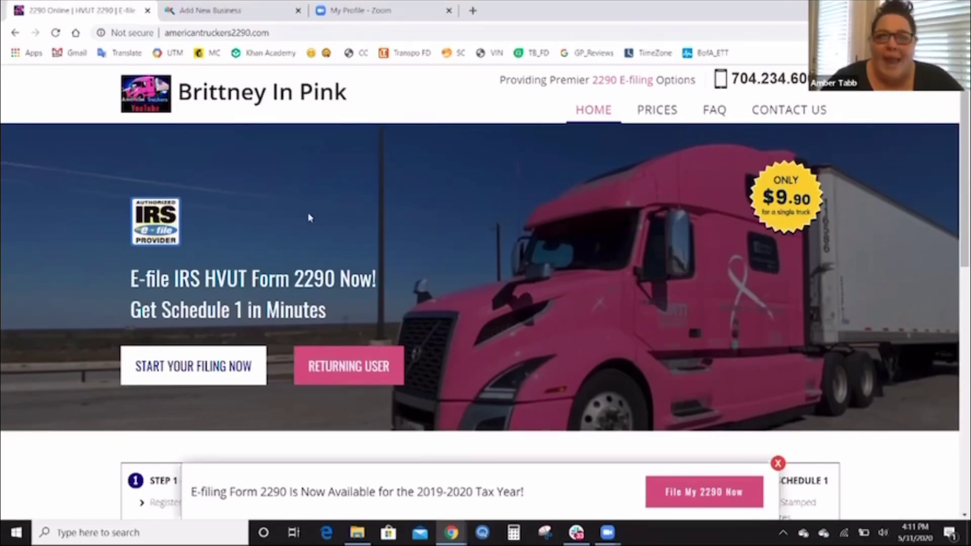
key("ctrl+Tab")
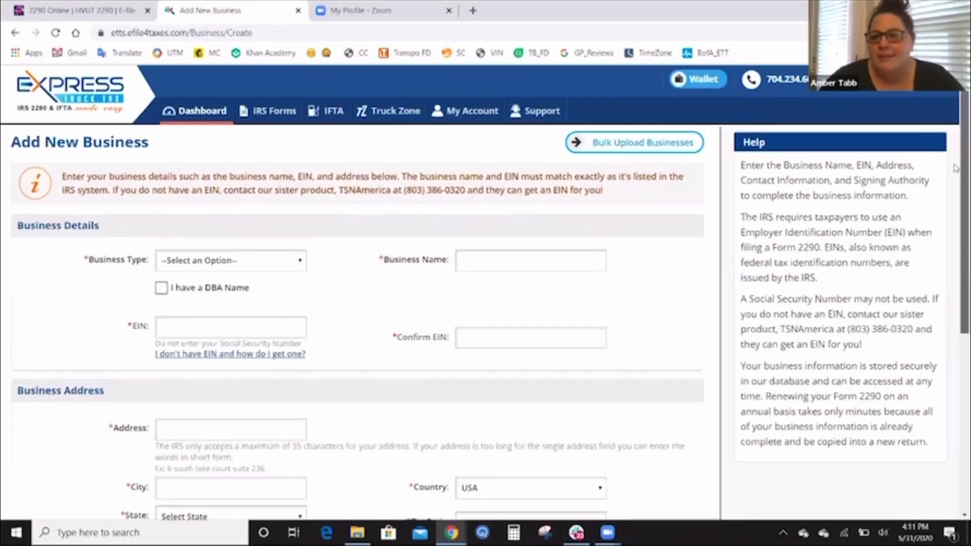
scroll(954, 166, "down", 1)
scroll(955, 179, "down", 1)
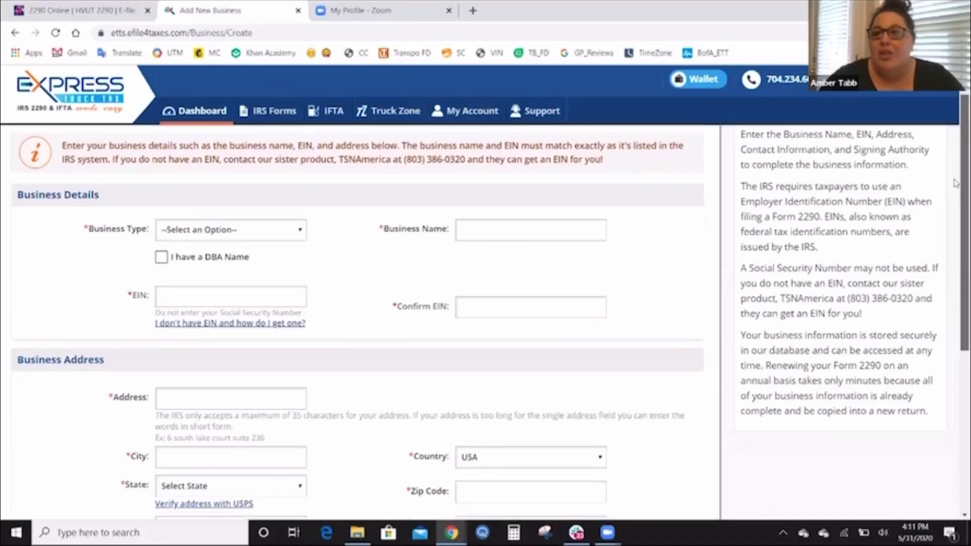
scroll(955, 185, "down", 2)
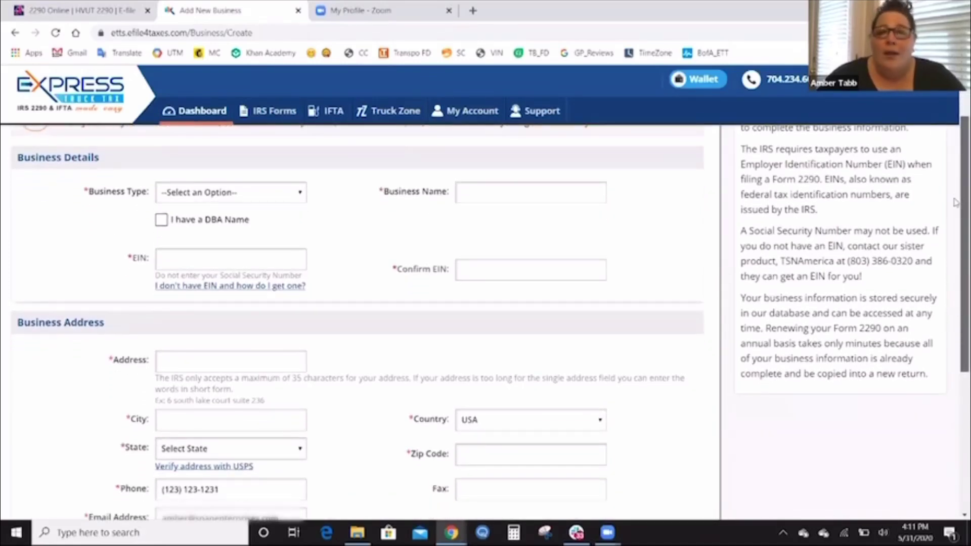
scroll(955, 207, "down", 3)
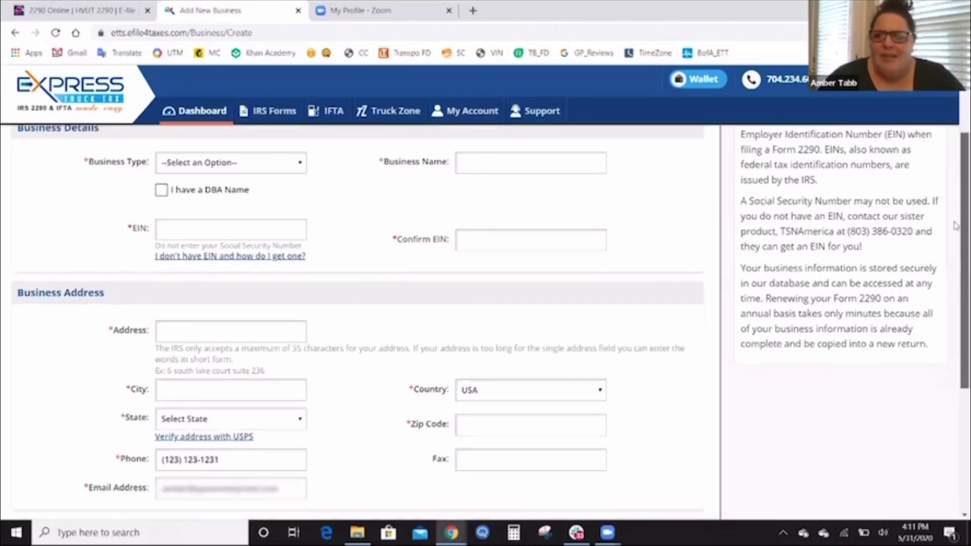
scroll(954, 227, "down", 2)
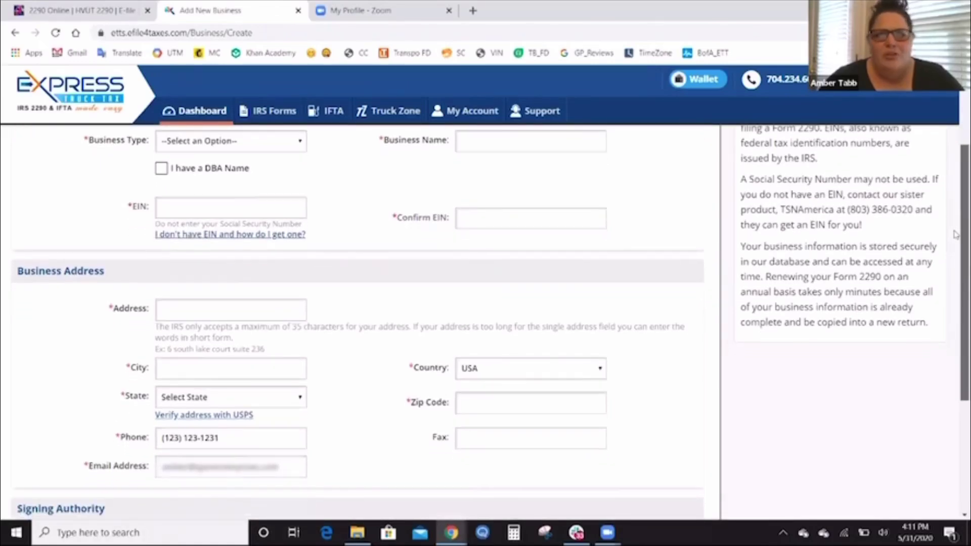
scroll(955, 238, "down", 2)
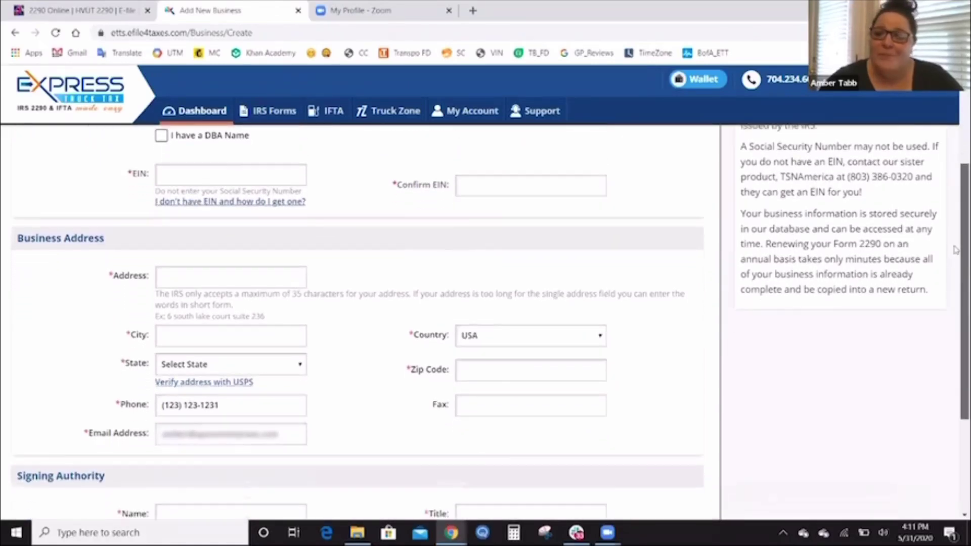
scroll(955, 254, "down", 3)
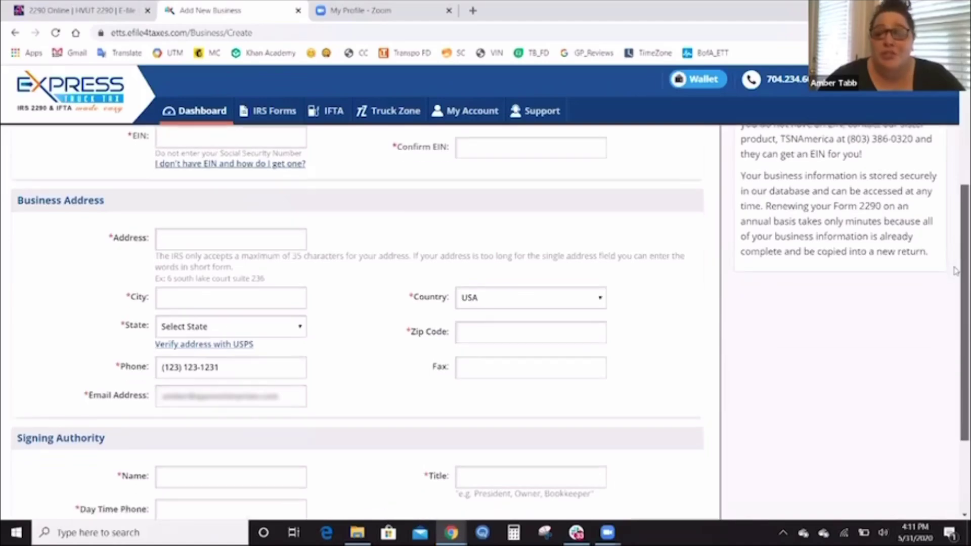
scroll(955, 278, "down", 3)
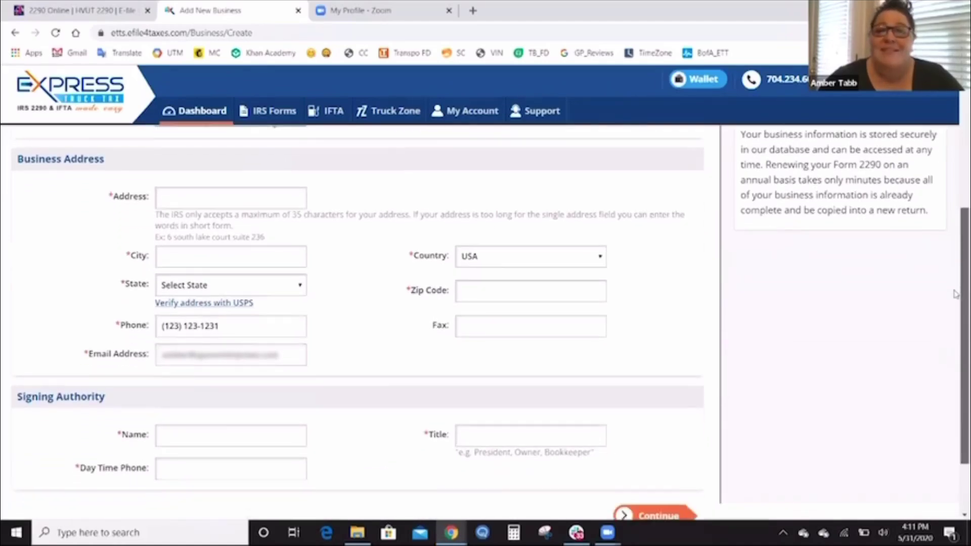
scroll(955, 298, "down", 3)
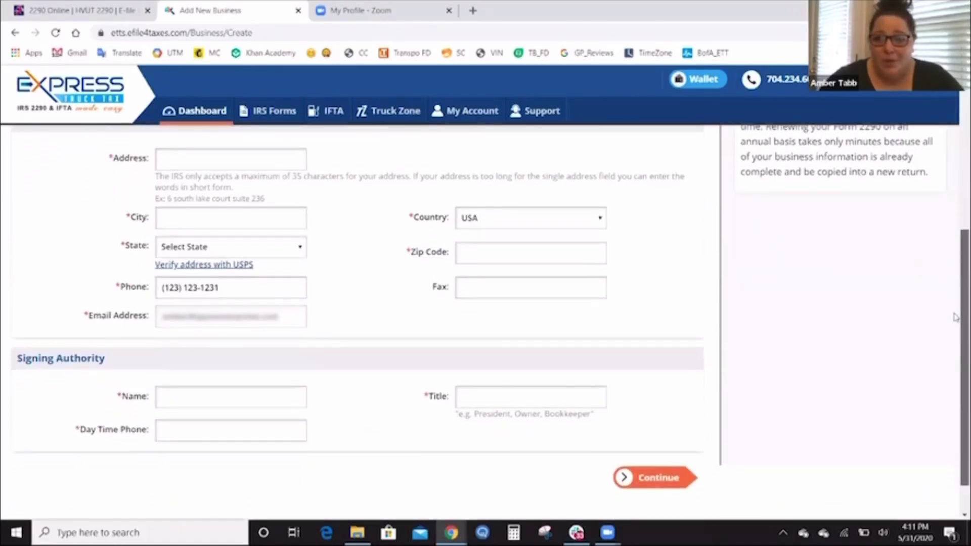
scroll(955, 321, "down", 2)
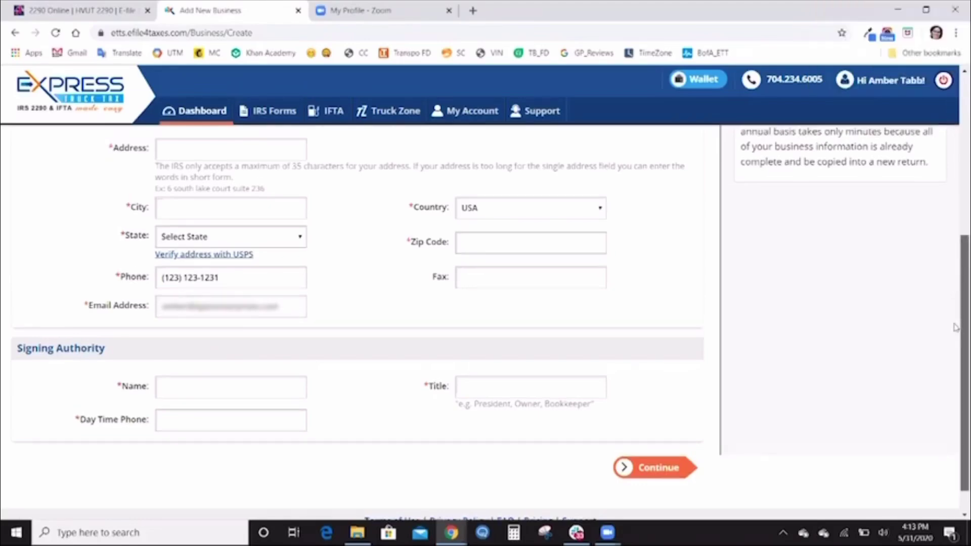
Scroll back to the top of the Add New Business form and return to the Dashboard.
scroll(955, 314, "up", 3)
scroll(955, 262, "up", 4)
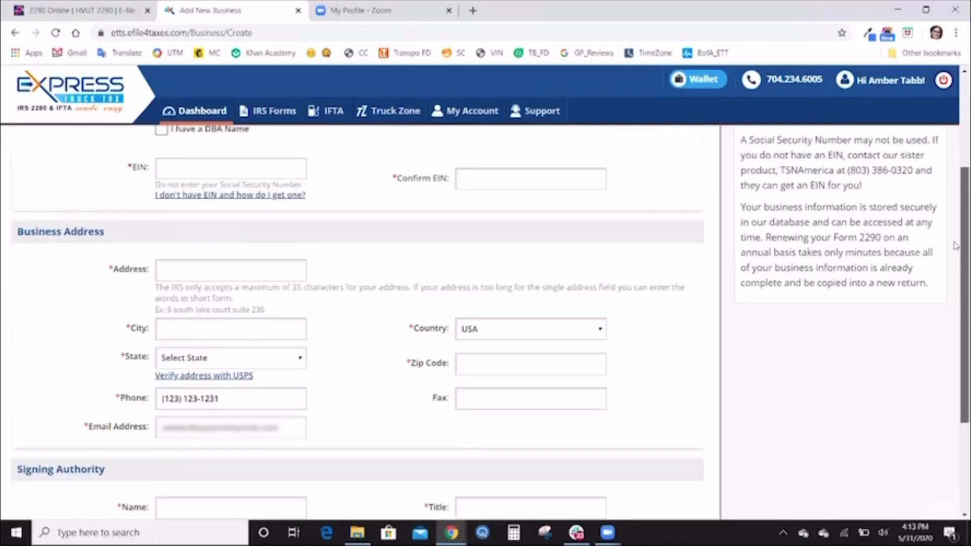
scroll(955, 168, "up", 1)
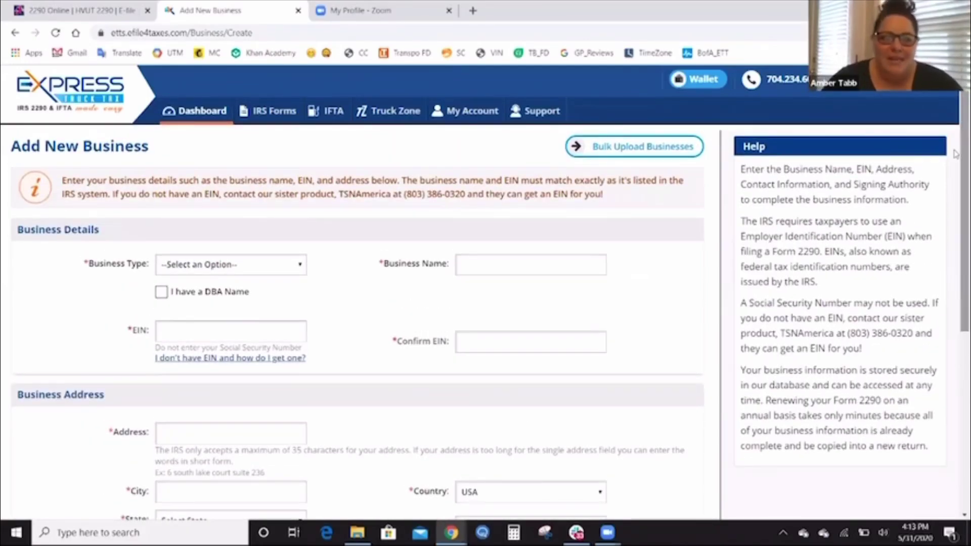
left_click(202, 112)
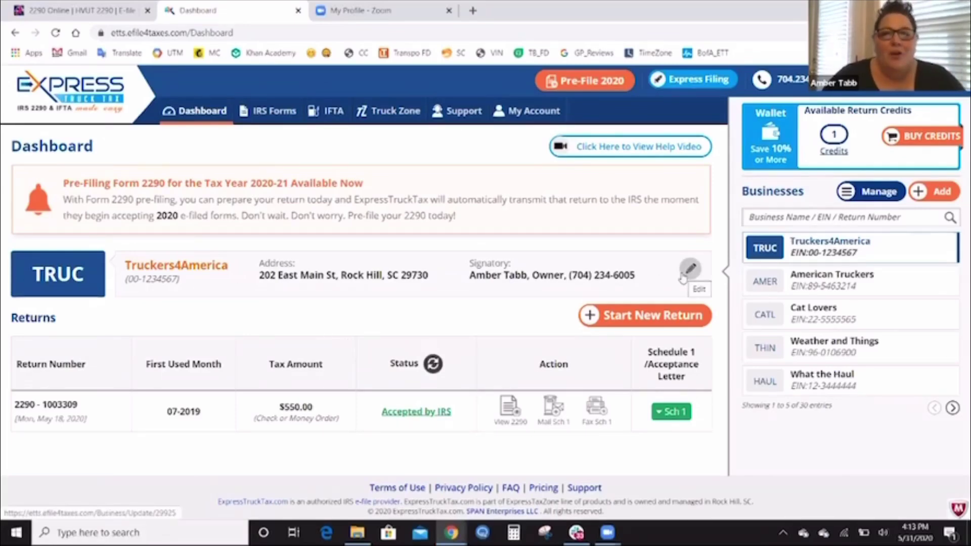
left_click(686, 271)
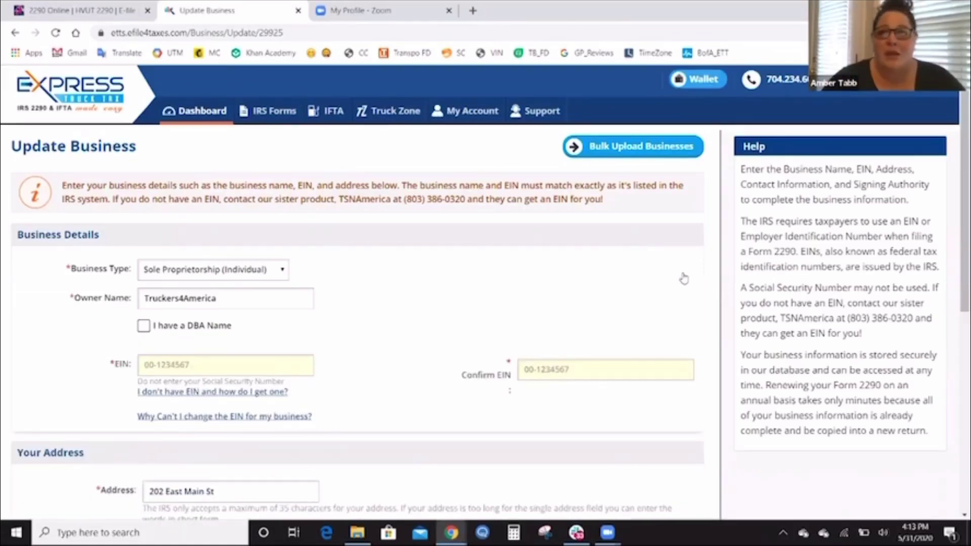
scroll(955, 211, "down", 3)
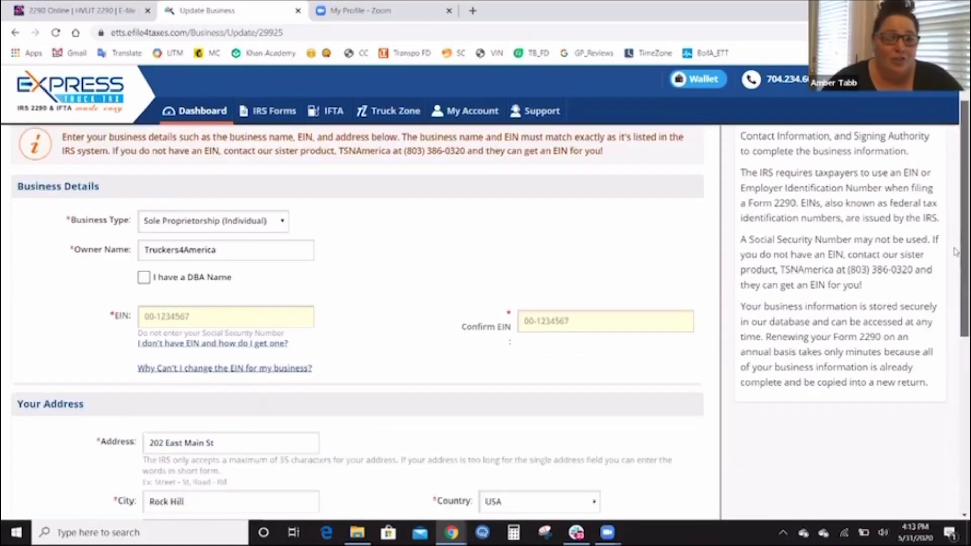
scroll(955, 260, "down", 4)
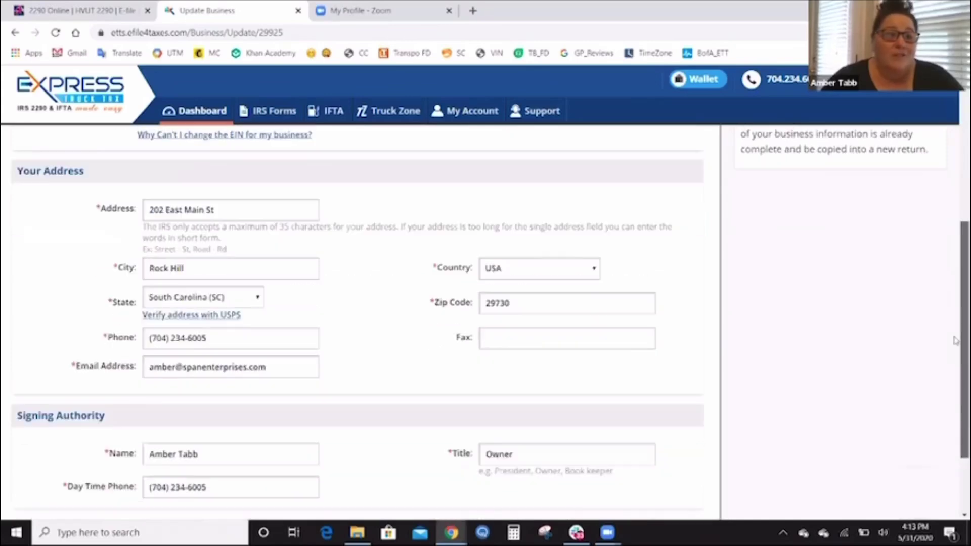
scroll(408, 326, "down", 1)
Update the Truckers4America business details, landing on its dashboard with the accepted 07-2019 return.
left_click(392, 480)
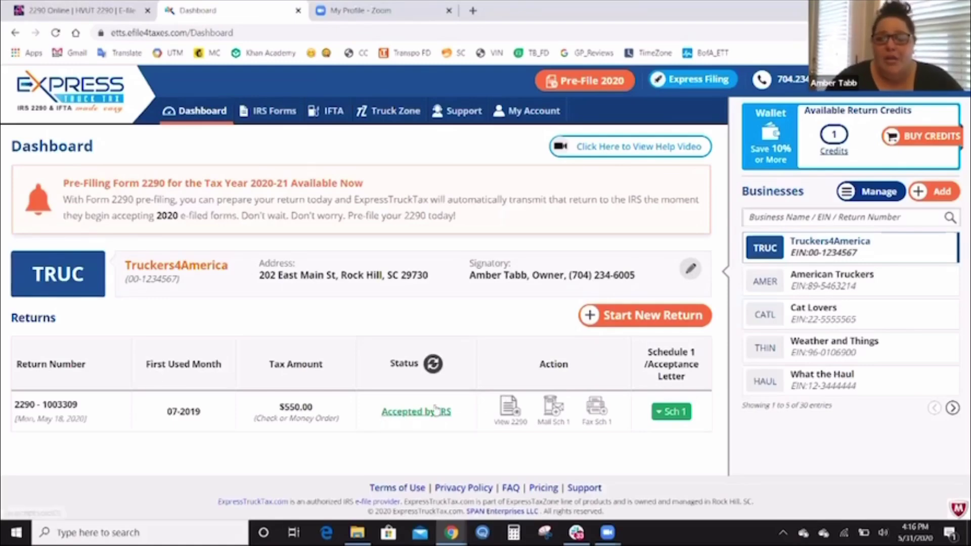
Begin the 2020–2021 pre-filing for Truckers4America with Pre-File 2020.
left_click(600, 89)
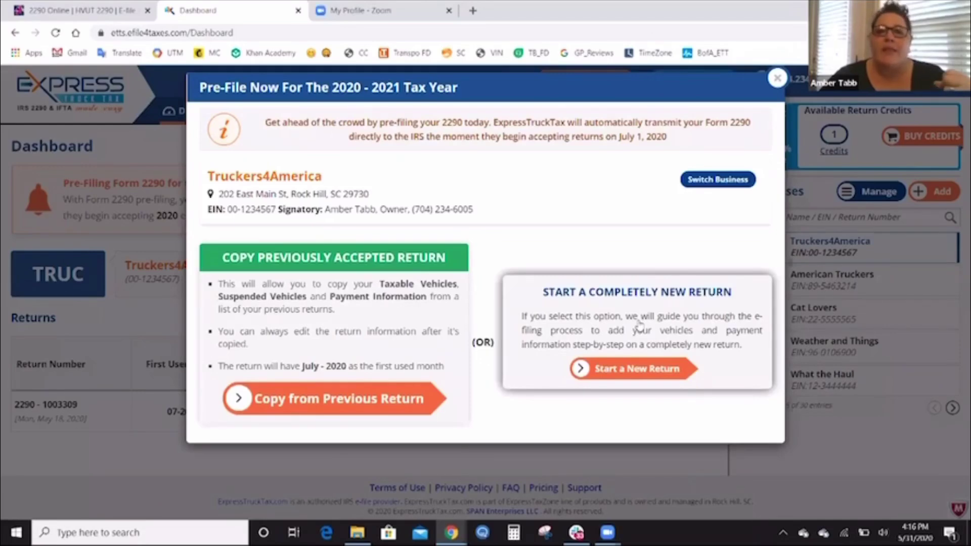
left_click(359, 399)
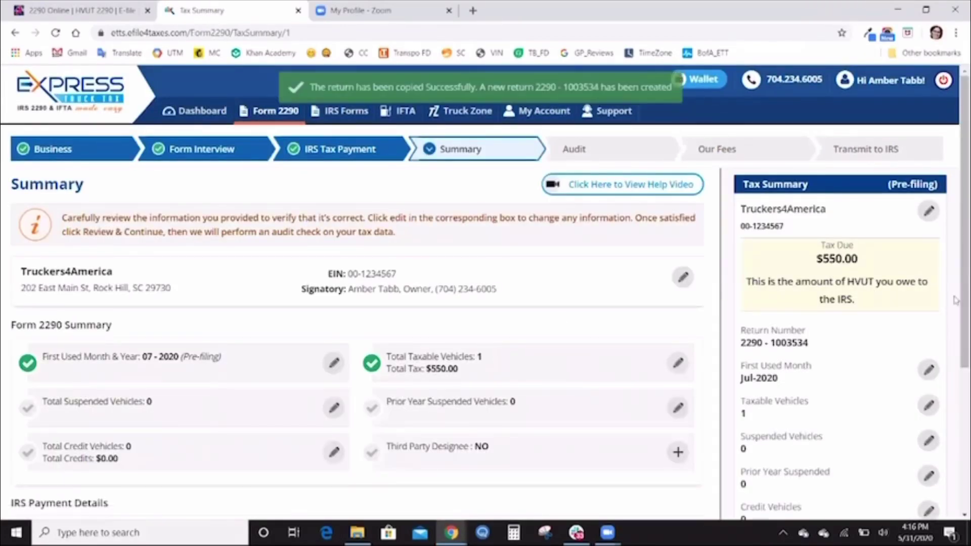
scroll(954, 268, "down", 1)
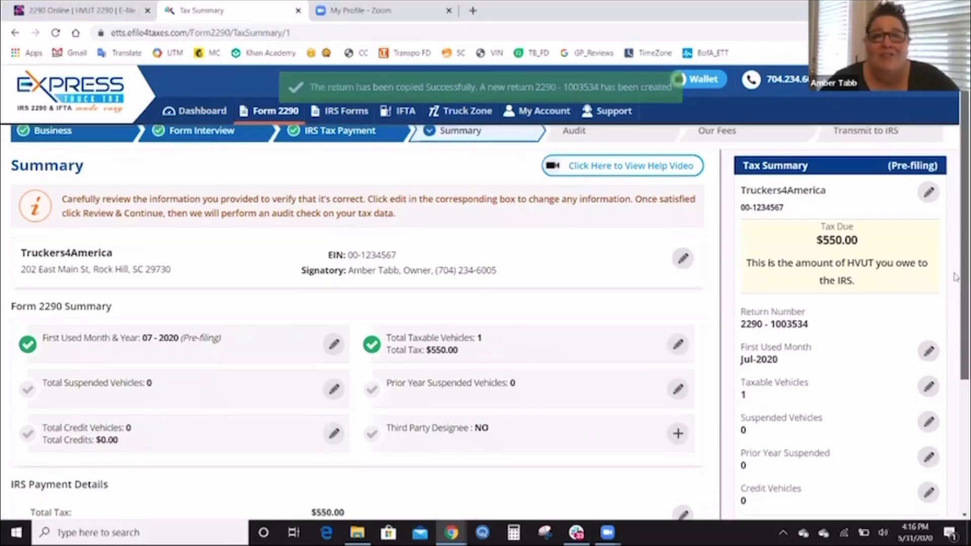
scroll(954, 287, "down", 1)
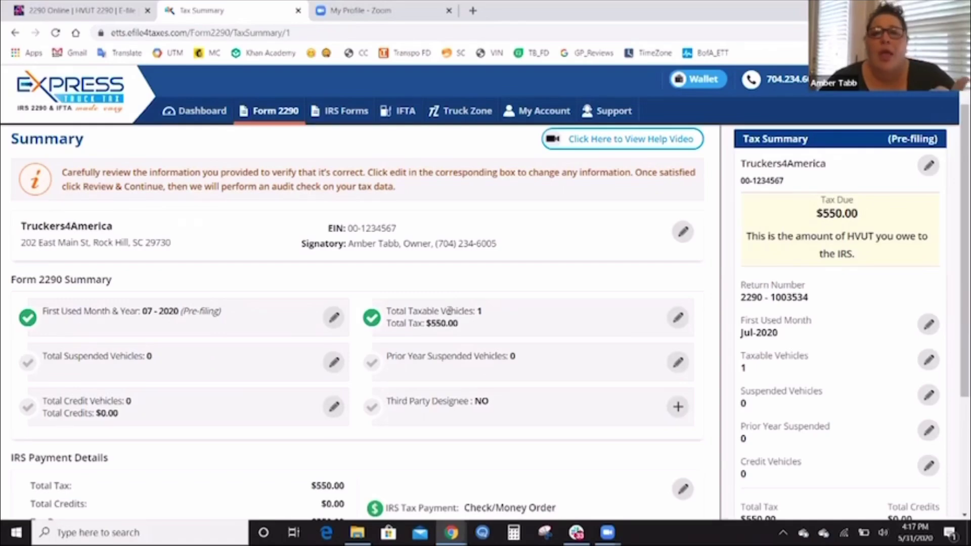
left_click(678, 319)
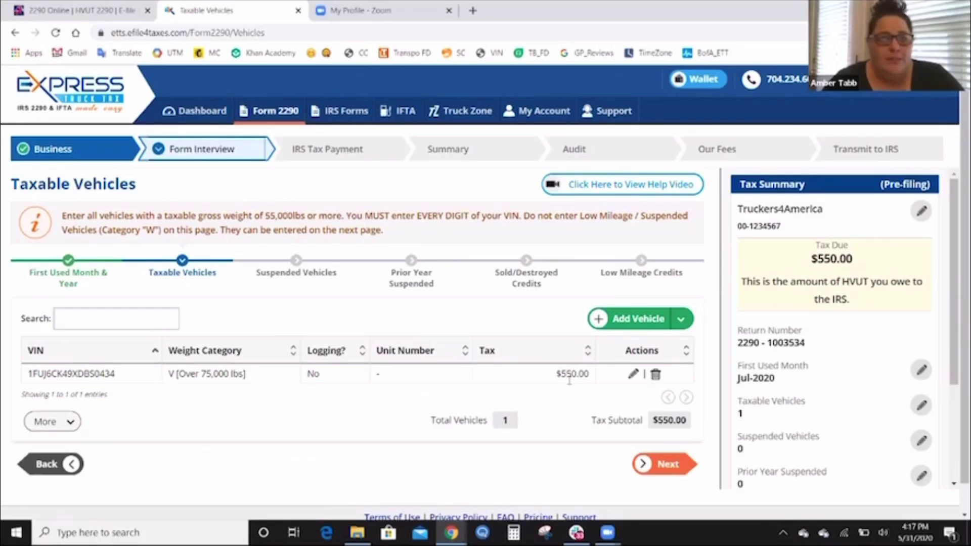
scroll(955, 248, "down", 1)
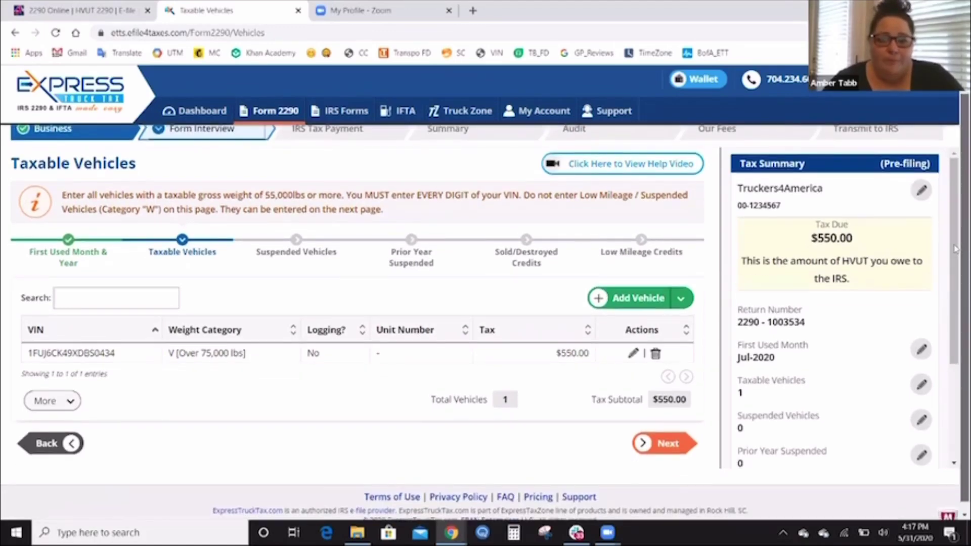
scroll(955, 251, "down", 1)
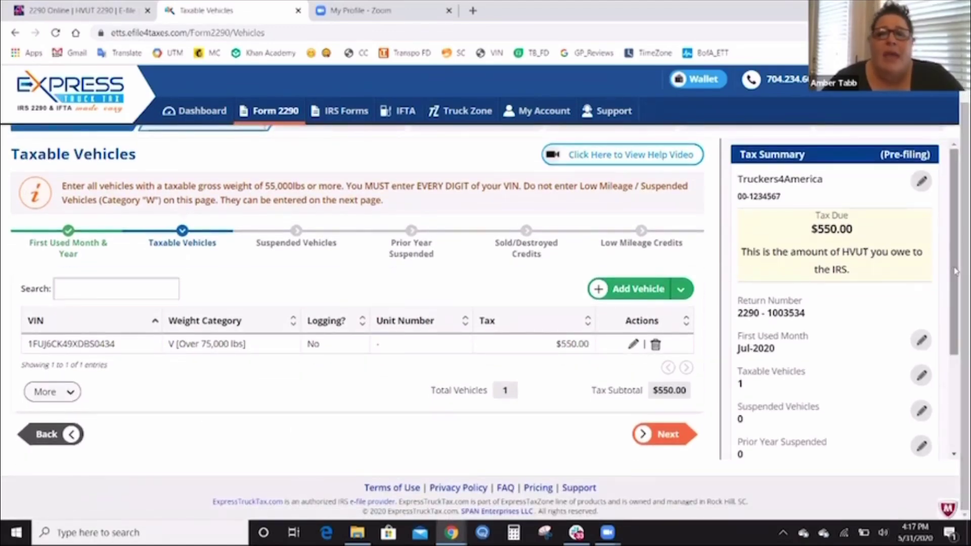
left_click_drag(956, 271, 952, 367)
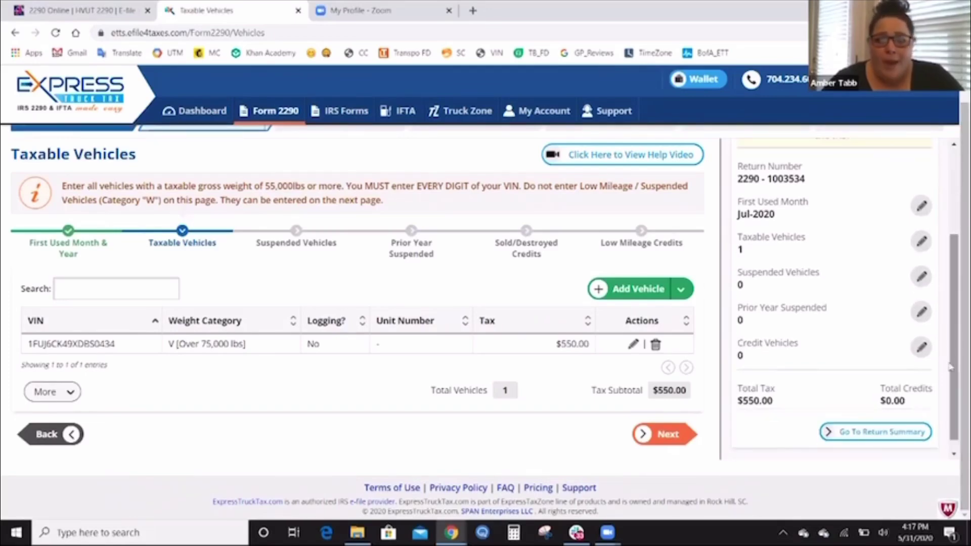
left_click(885, 427)
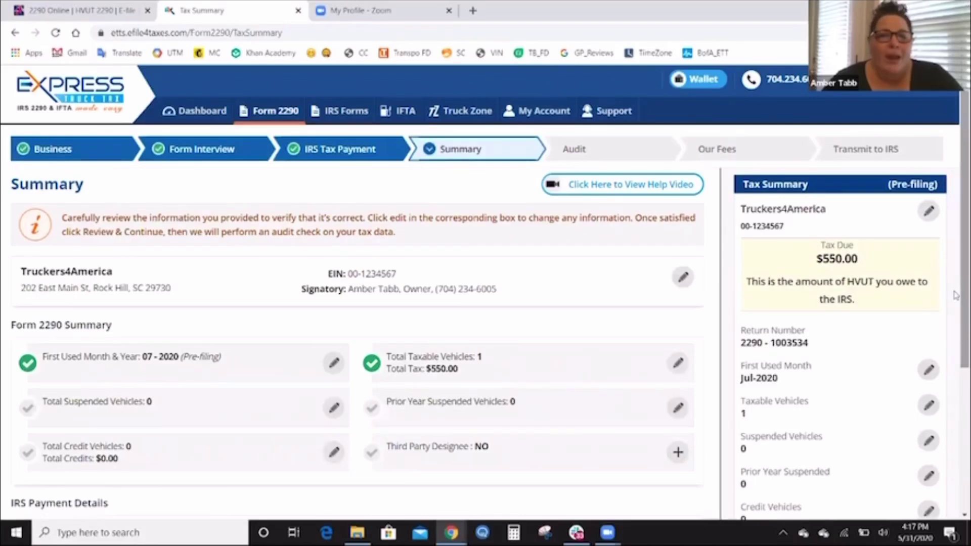
Edit Total Taxable Vehicles on the Summary to list the one vehicle over 75,000 lbs.
left_click_drag(954, 302, 955, 343)
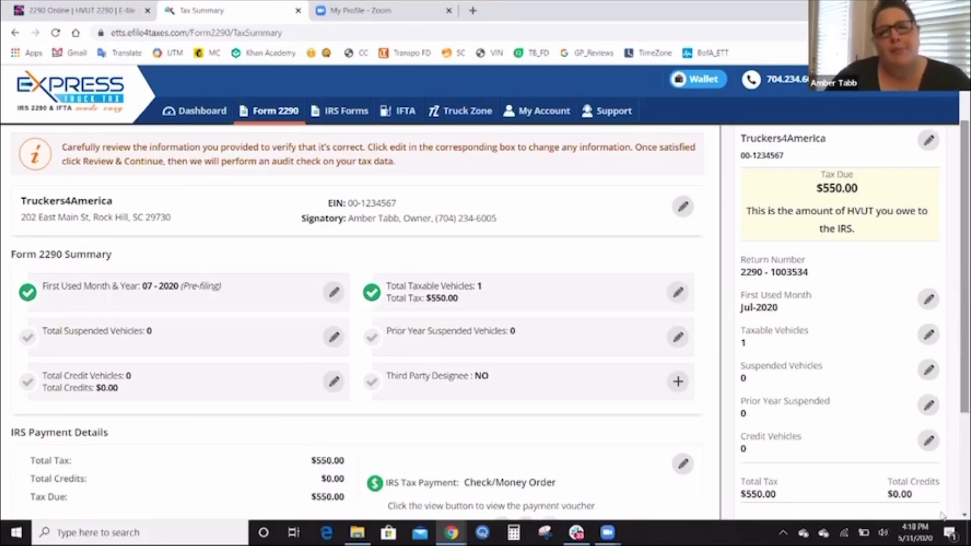
left_click(682, 308)
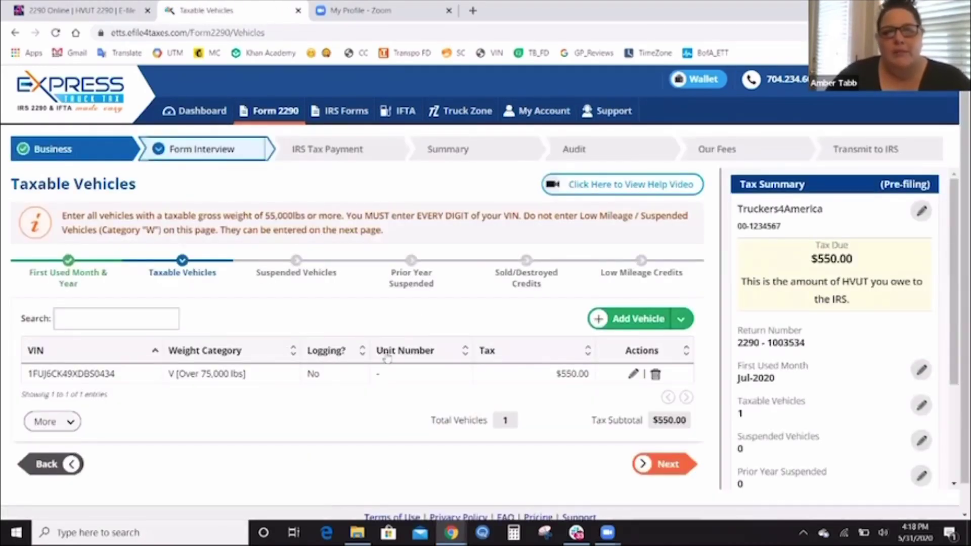
Edit the listed truck, keep weight category V [Over 75,000 lbs], and save it.
left_click(632, 375)
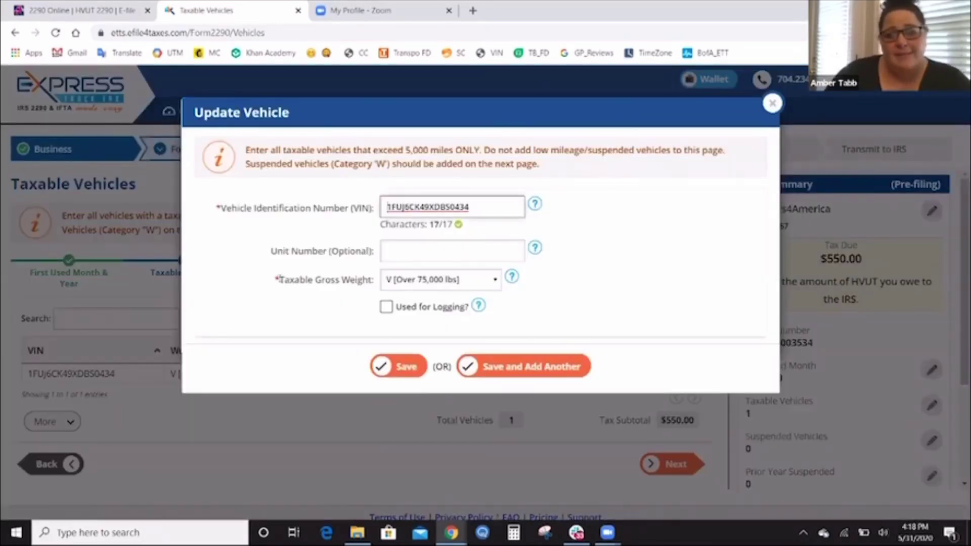
left_click(494, 284)
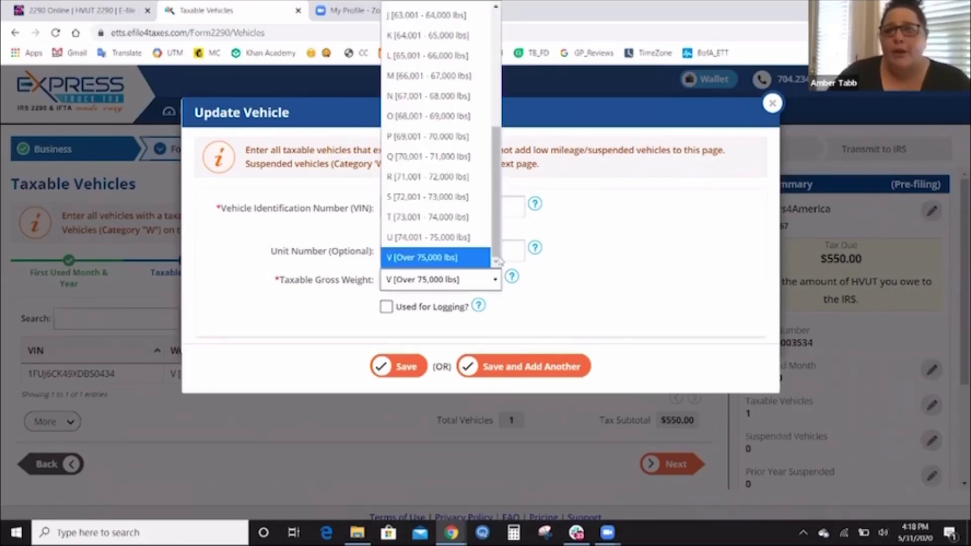
left_click_drag(497, 241, 485, 99)
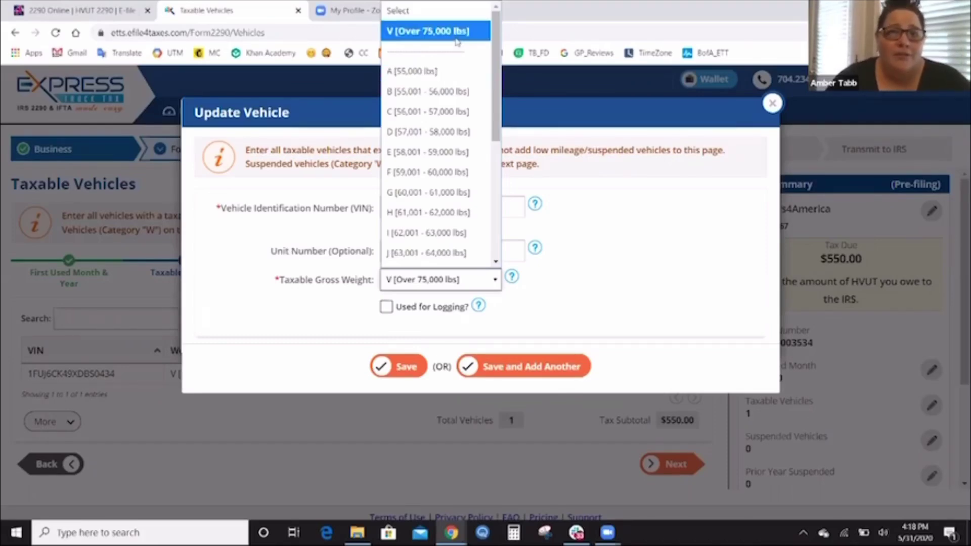
left_click(434, 31)
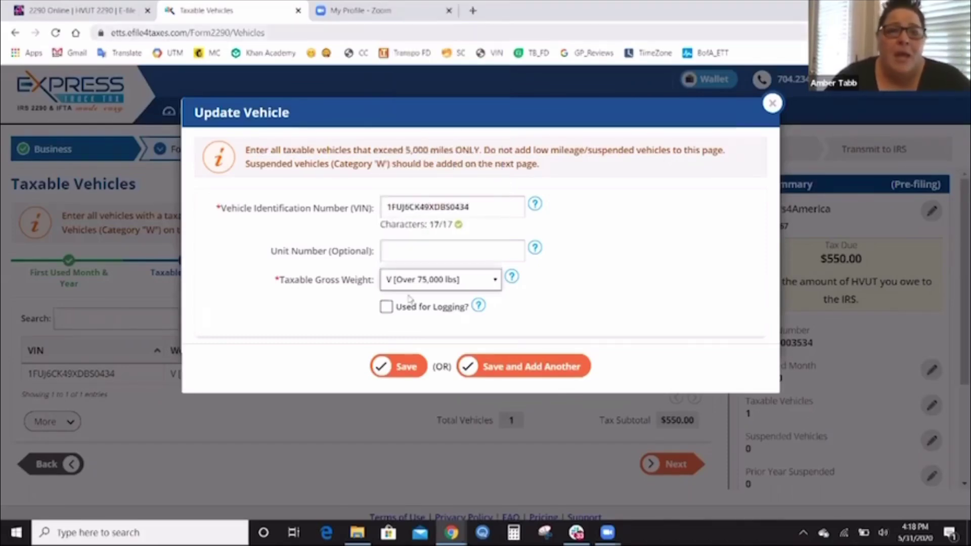
left_click(414, 373)
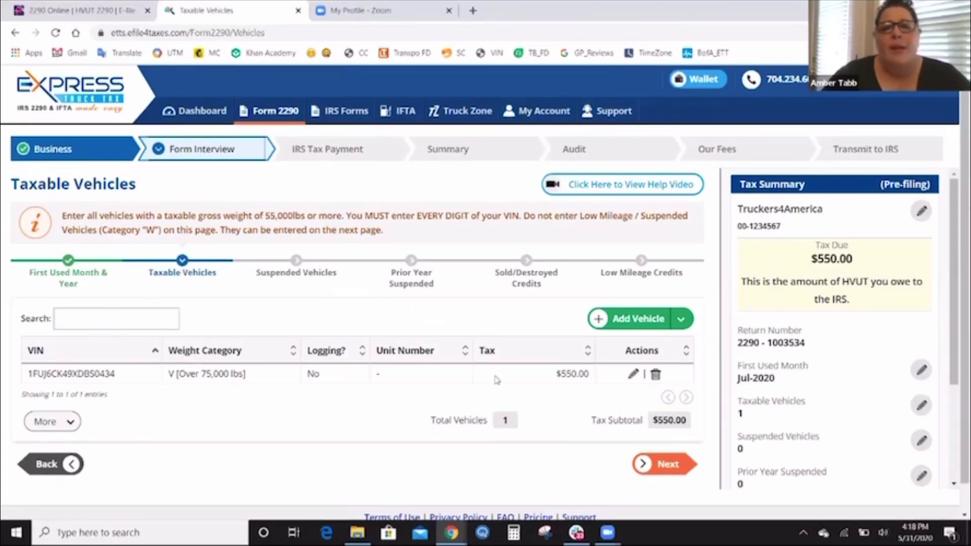
Continue to Low Mileage/Suspended Vehicles with none added and review the $550.00 Tax Summary.
left_click(668, 466)
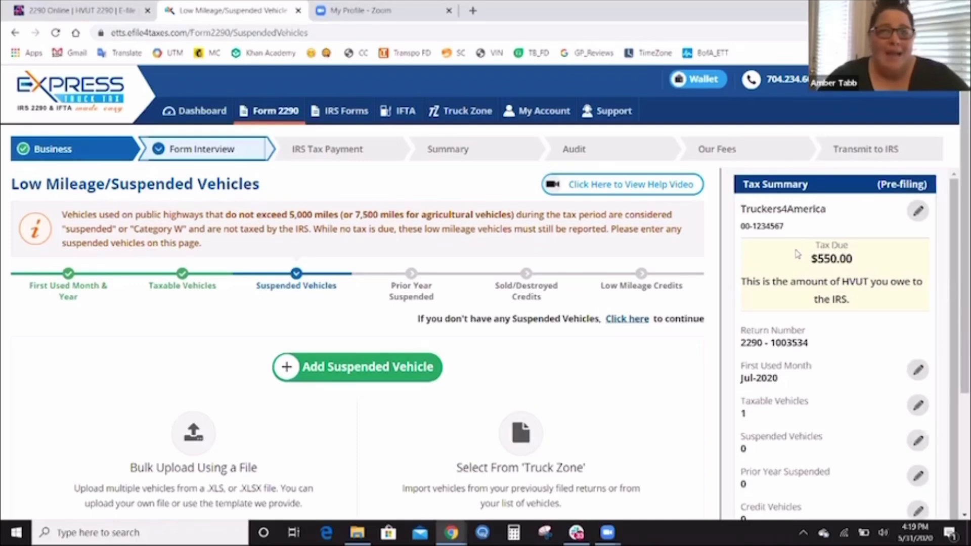
scroll(955, 249, "down", 1)
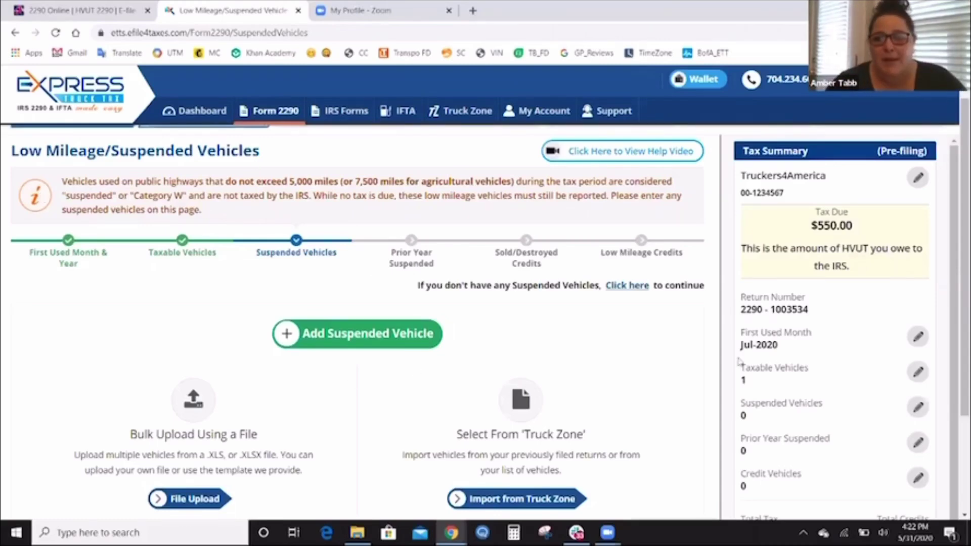
scroll(955, 354, "down", 1)
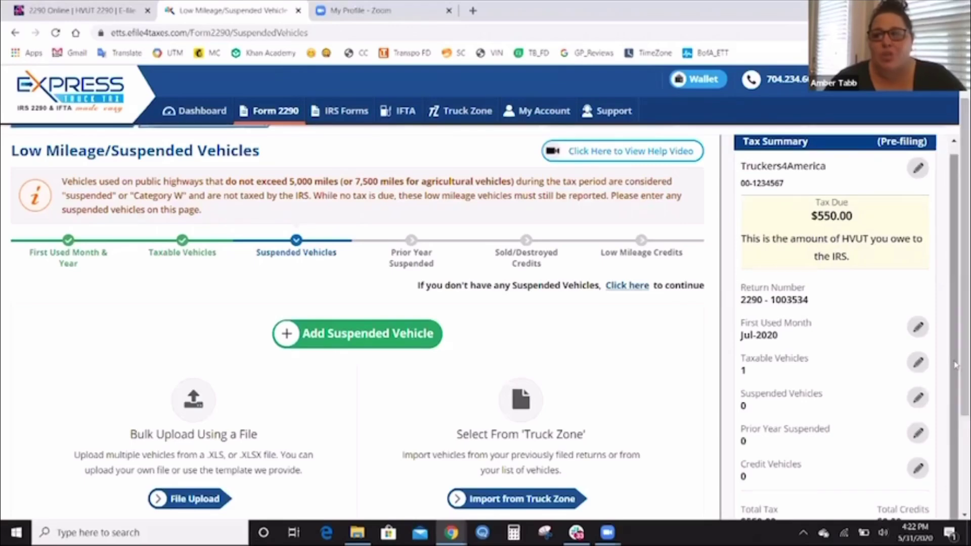
scroll(955, 391, "down", 2)
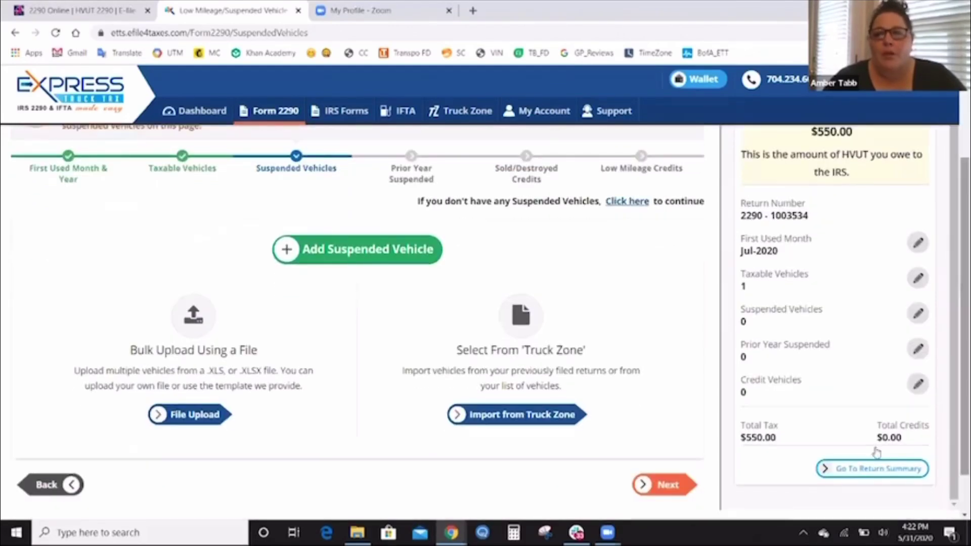
Go to the Return Summary and edit its IRS Payment Details.
left_click(866, 472)
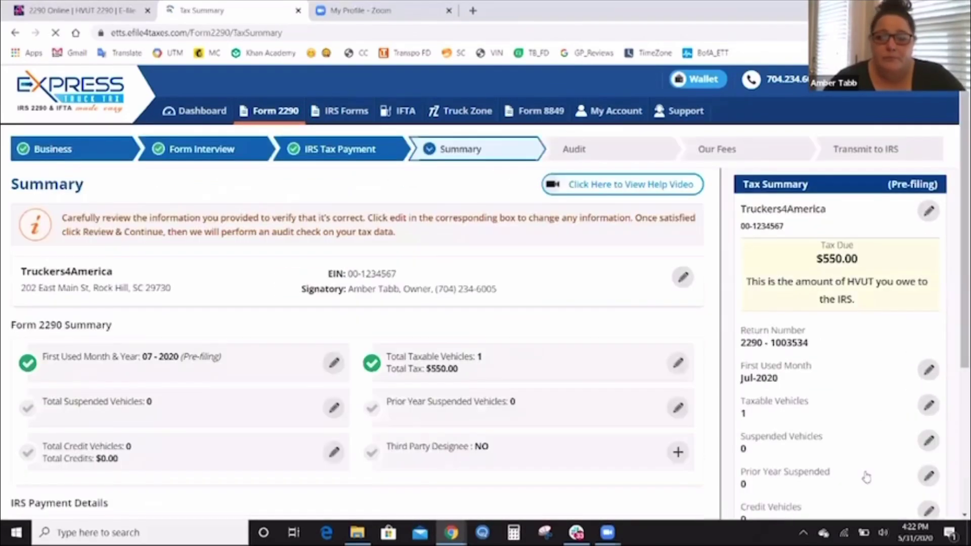
scroll(955, 303, "down", 3)
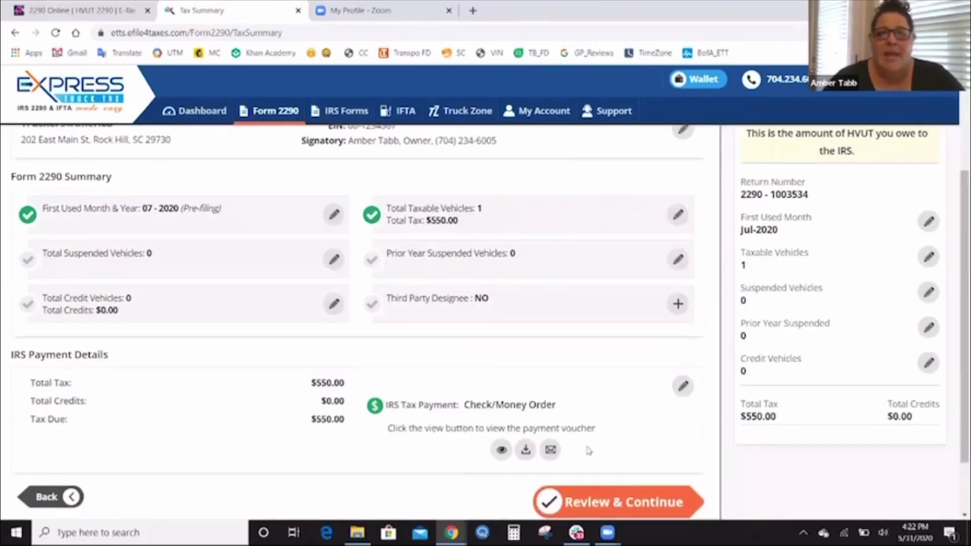
left_click(682, 386)
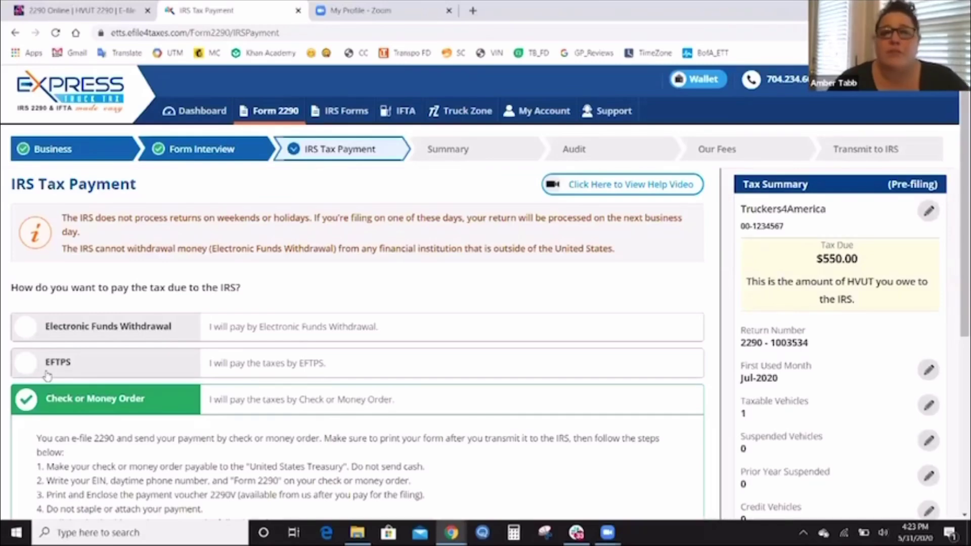
Try Electronic Funds Withdrawal and Check or Money Order, then settle on EFTPS as payment method.
left_click(28, 336)
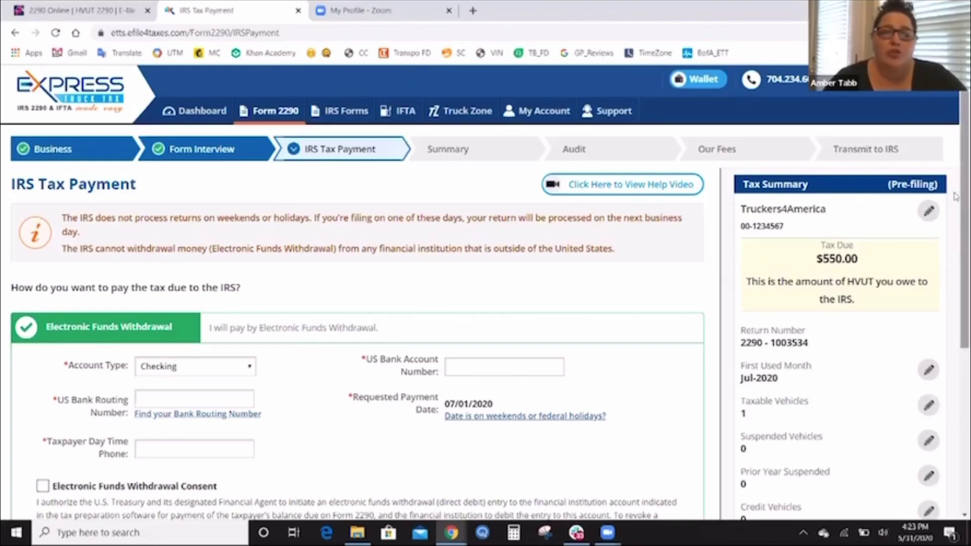
scroll(955, 236, "down", 2)
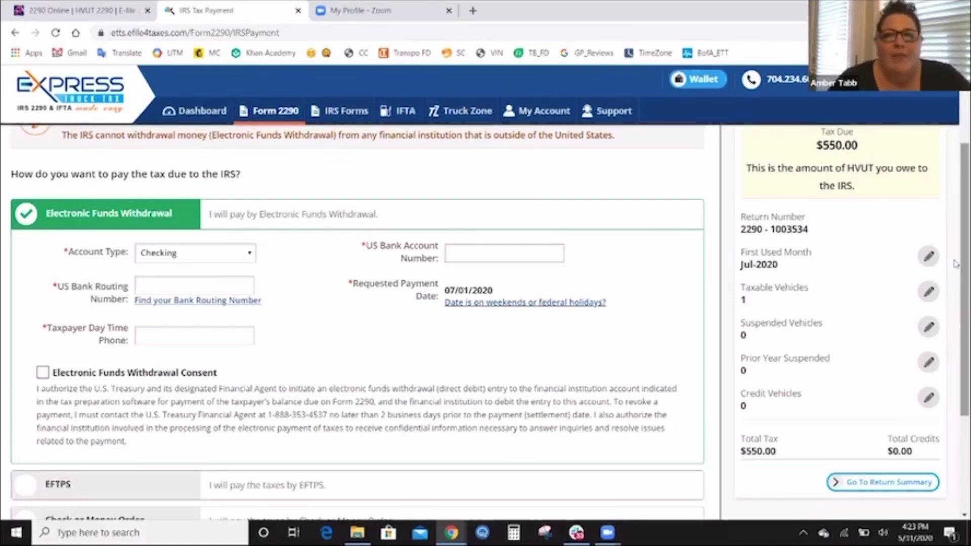
scroll(955, 273, "down", 3)
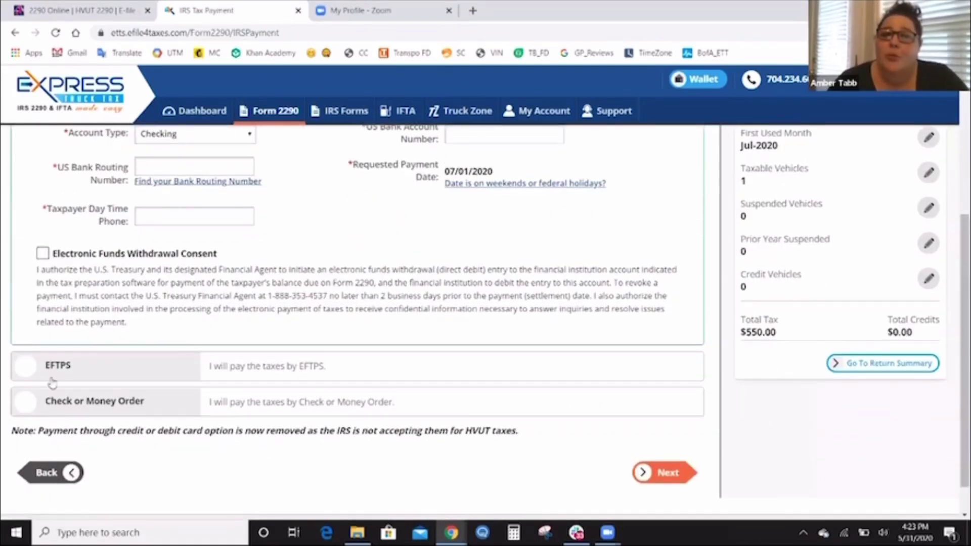
left_click(27, 400)
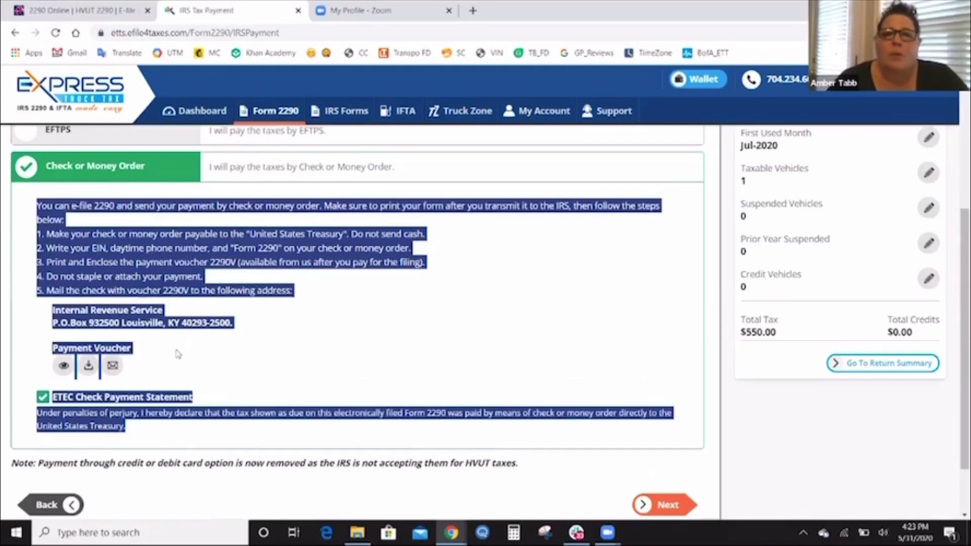
left_click(35, 146)
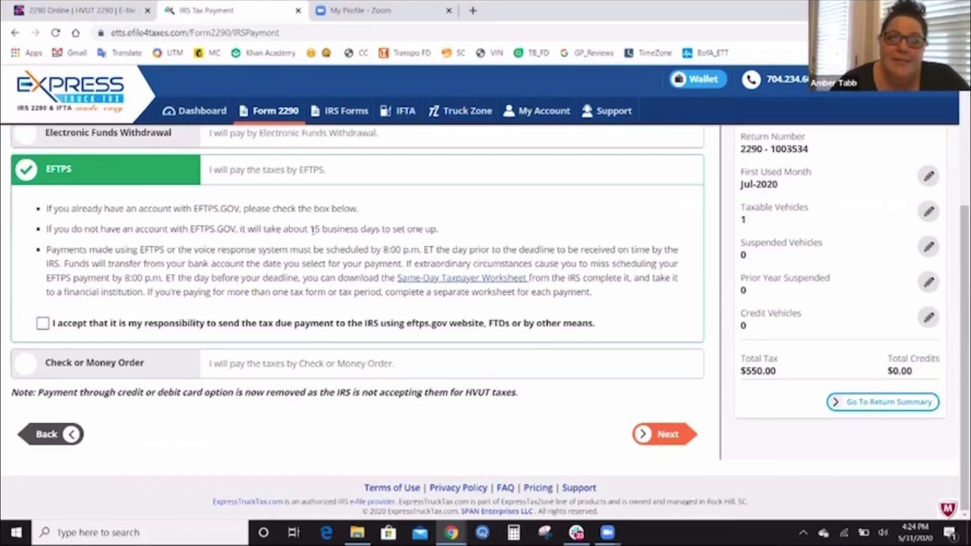
Switch the $550.00 IRS payment from EFTPS back to Check or Money Order.
left_click_drag(312, 230, 357, 242)
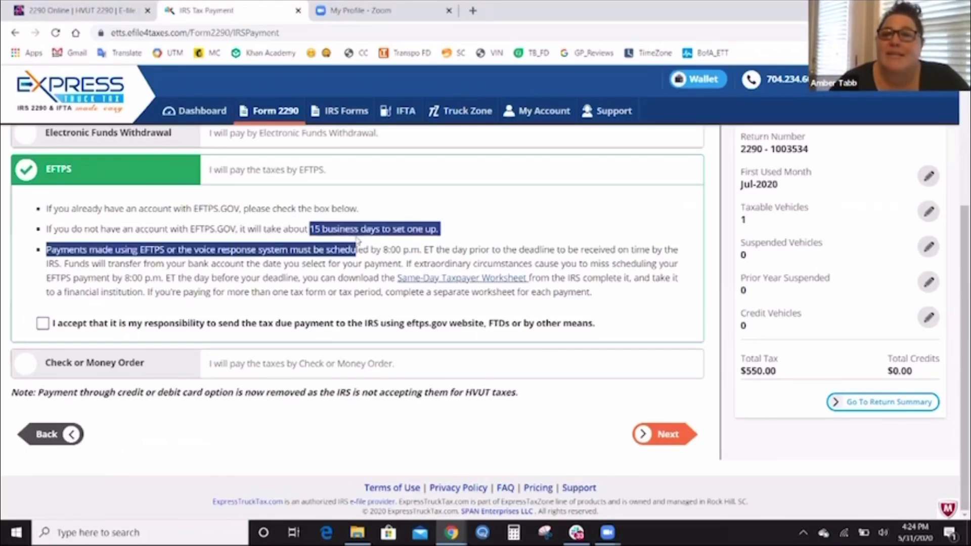
left_click(361, 242)
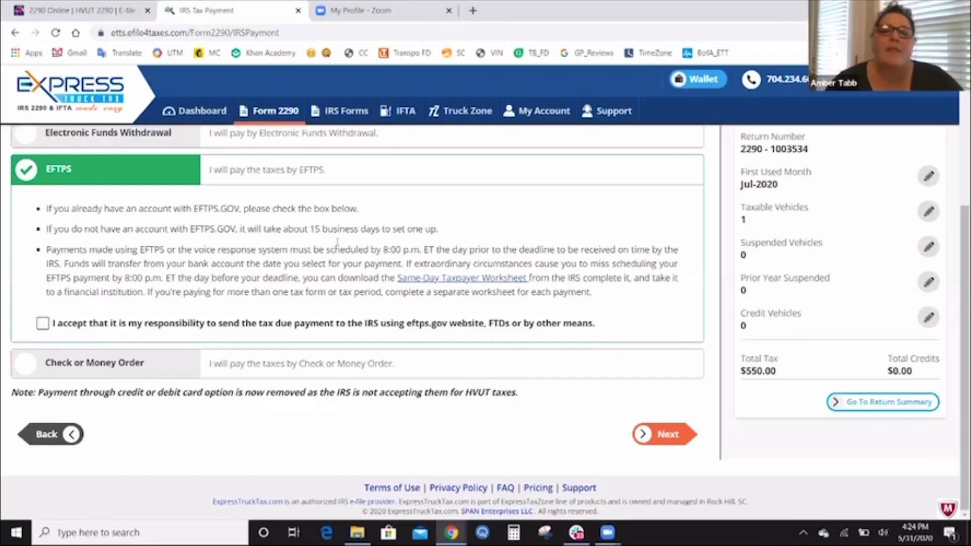
left_click(28, 374)
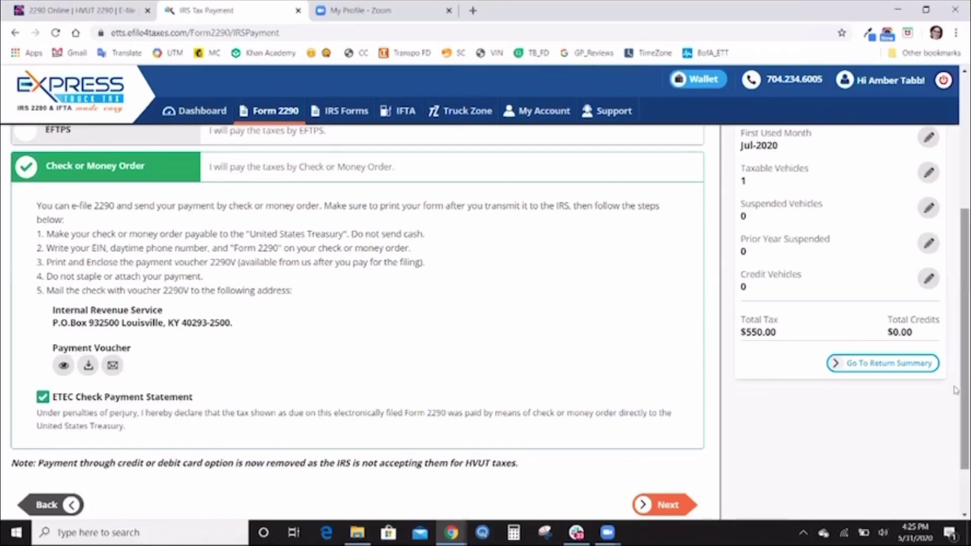
scroll(955, 389, "down", 2)
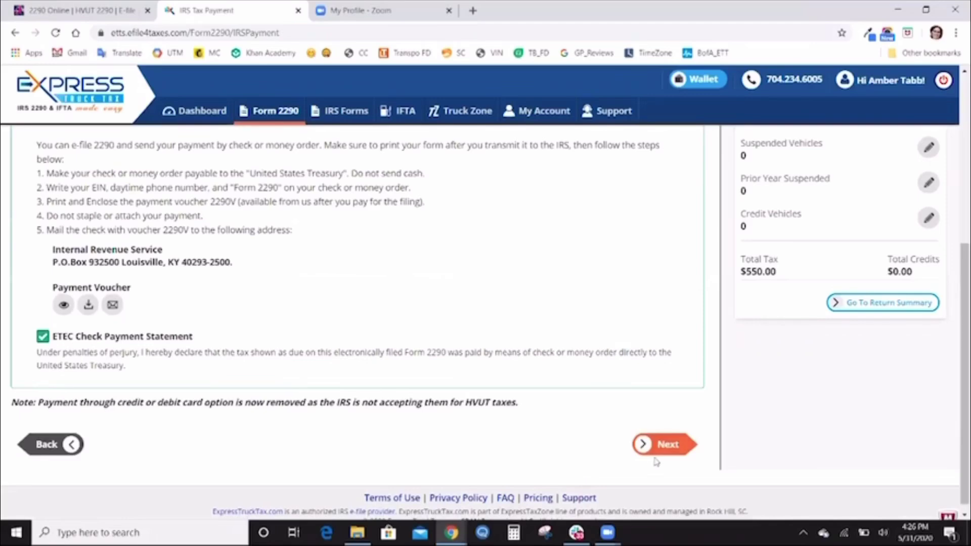
Advance to Consent to Disclosure of Tax Information, keeping consent answered No.
left_click(664, 449)
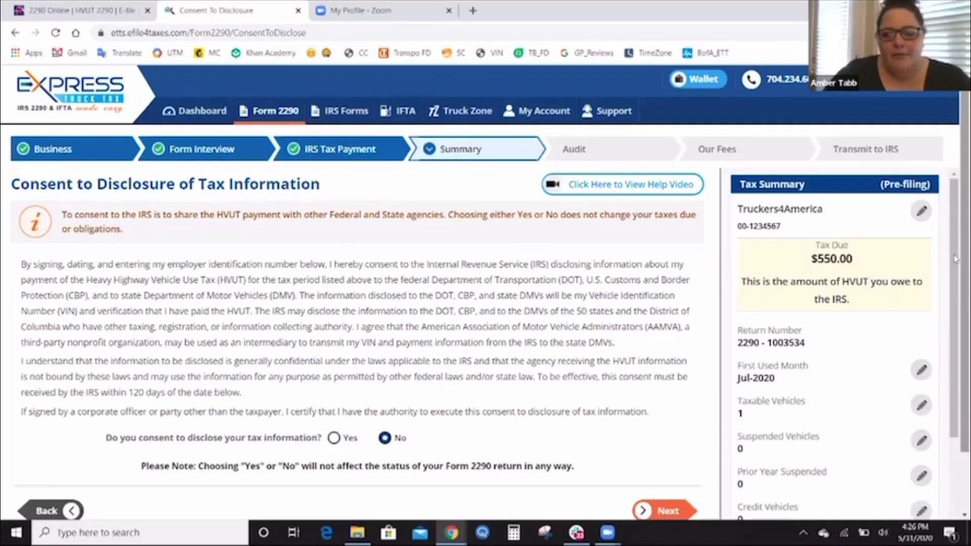
scroll(955, 275, "down", 1)
scroll(955, 275, "down", 1)
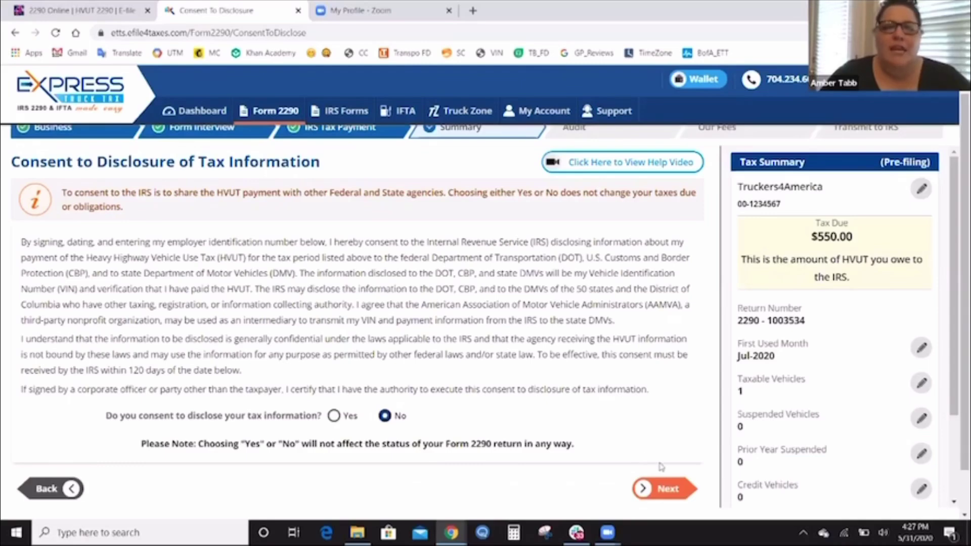
Answer No on the Third Party Designee page and continue to the Summary.
left_click(664, 488)
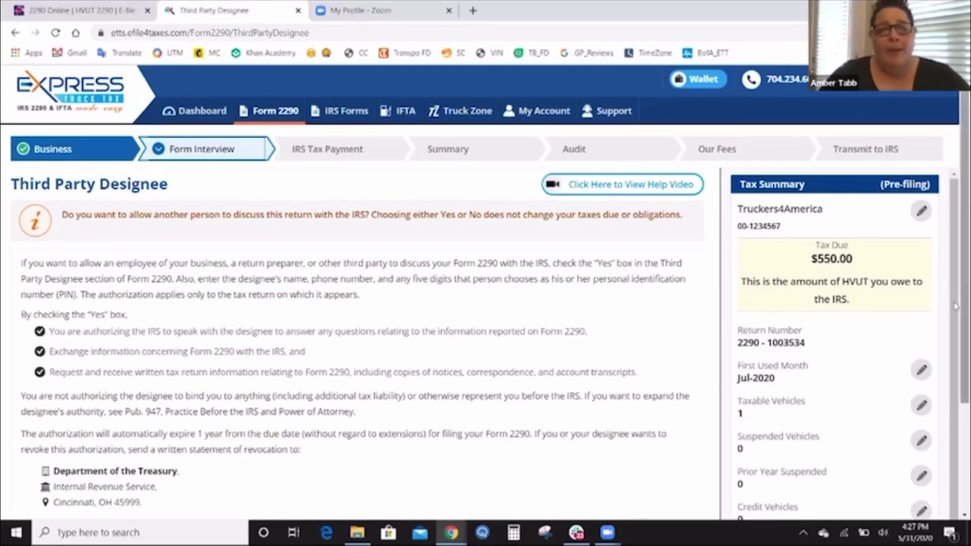
left_click_drag(955, 316, 955, 355)
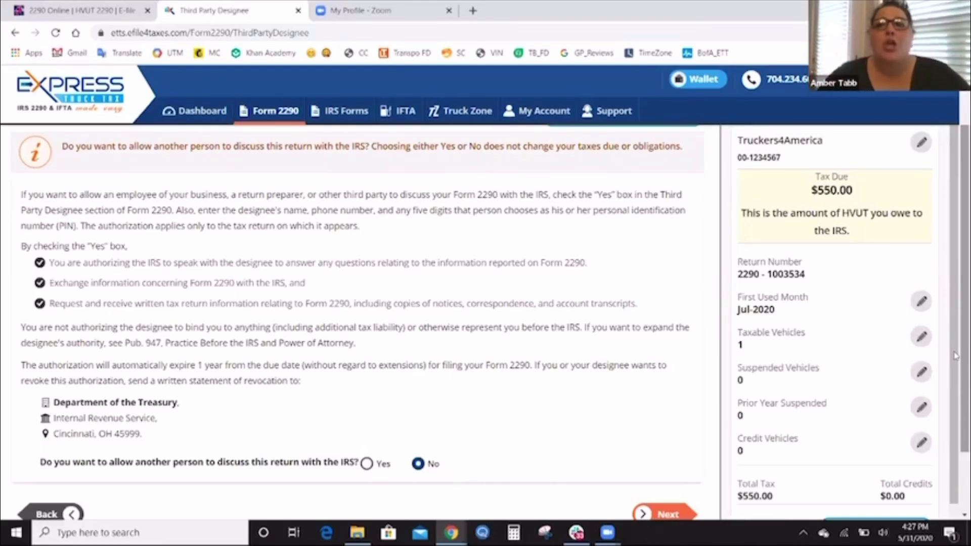
left_click_drag(955, 356, 955, 387)
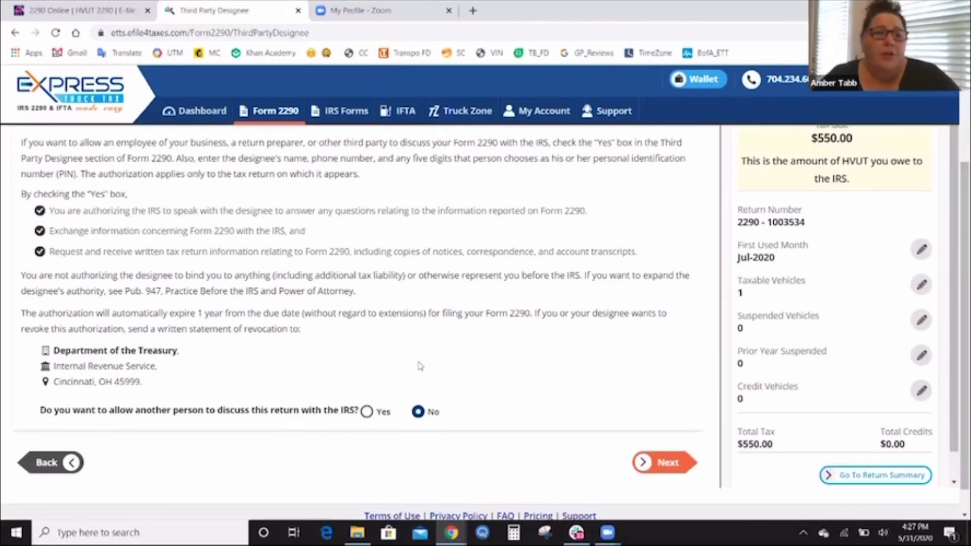
left_click(367, 412)
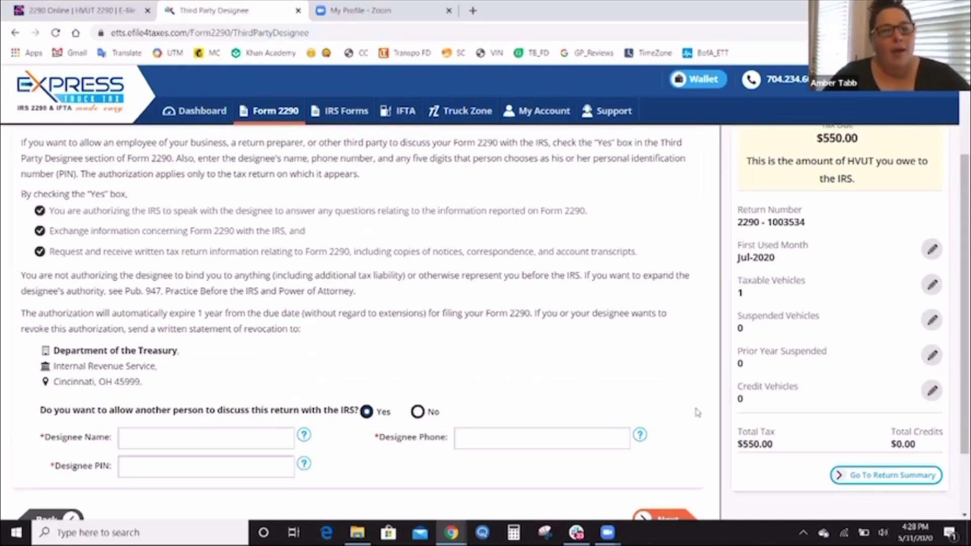
double_click(433, 412)
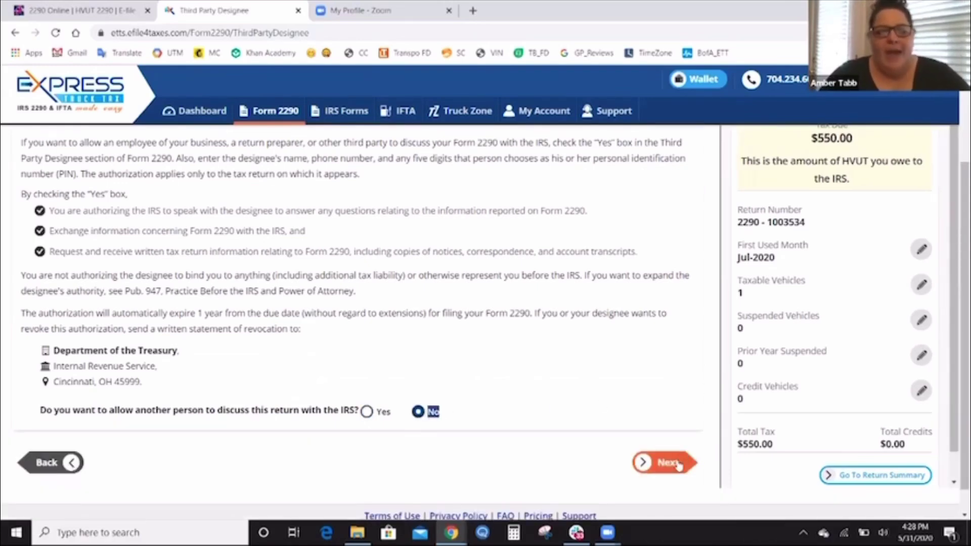
left_click(674, 464)
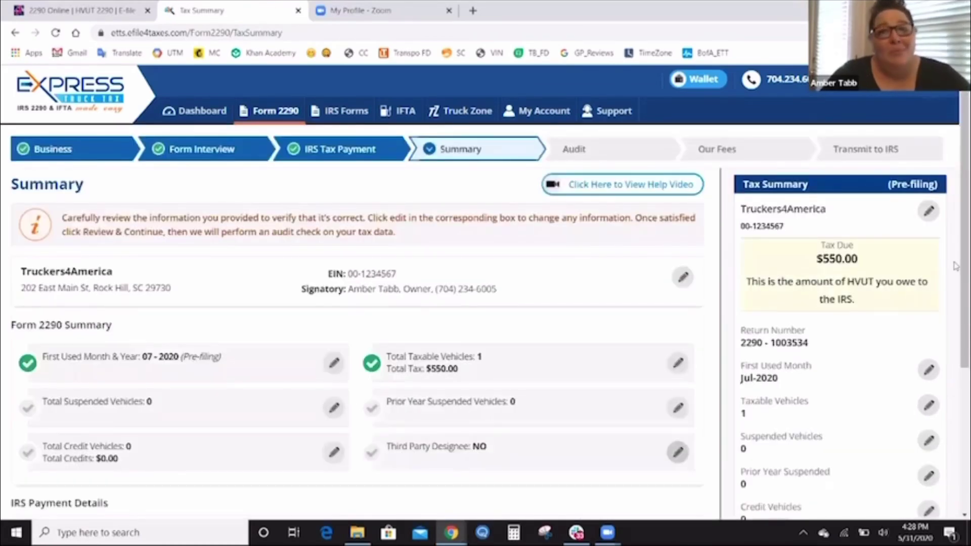
Scroll through the summary to check the one vehicle, $550.00 due and check/money order payment.
scroll(955, 278, "down", 1)
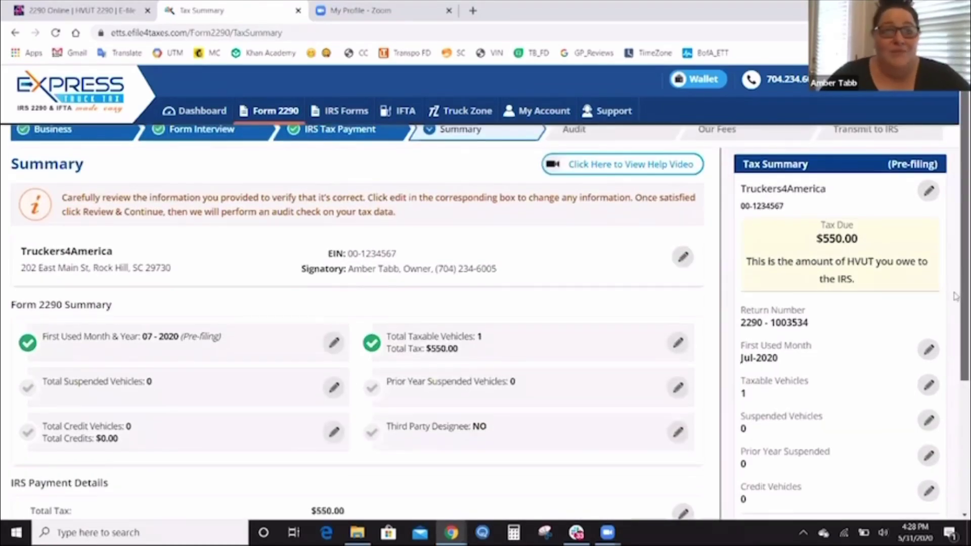
scroll(955, 300, "down", 1)
scroll(955, 311, "down", 1)
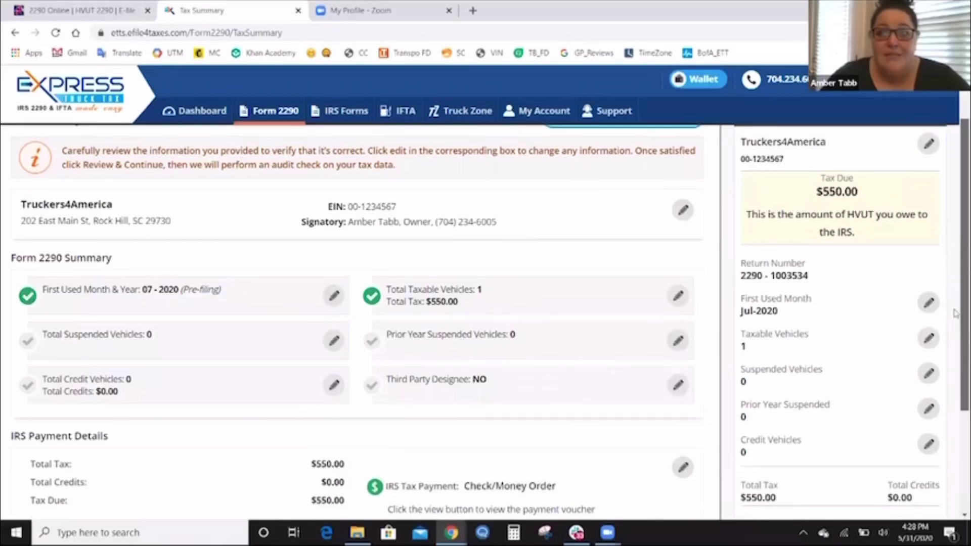
scroll(955, 313, "down", 1)
scroll(954, 339, "down", 1)
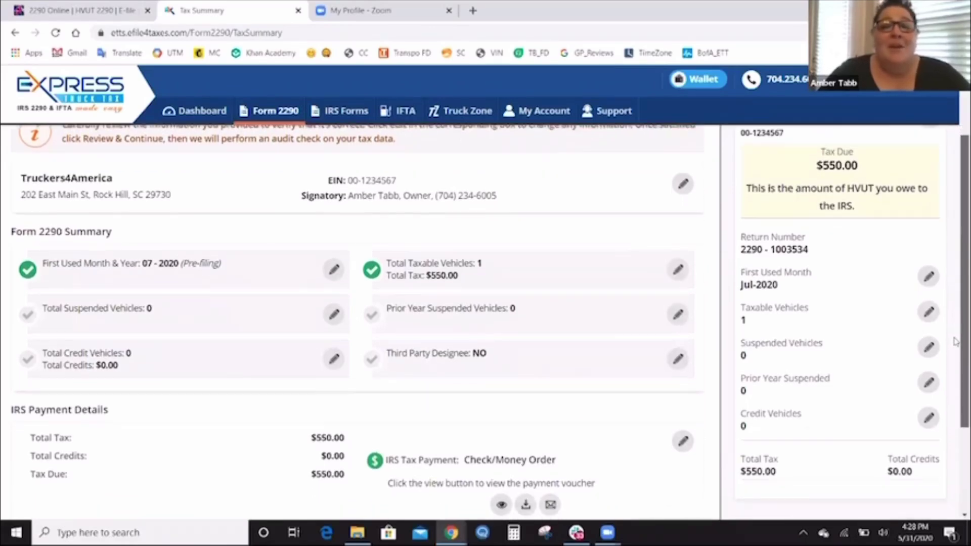
scroll(955, 341, "down", 1)
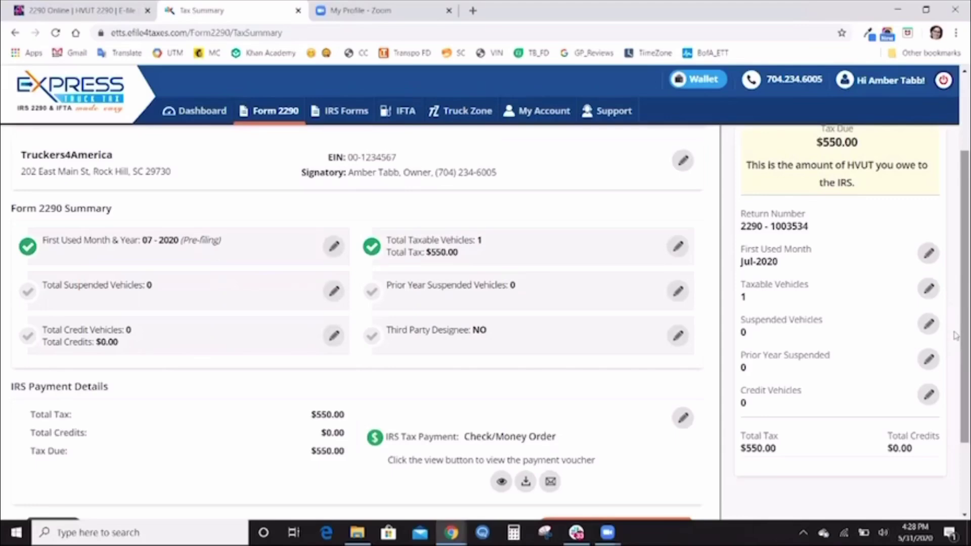
scroll(954, 336, "down", 2)
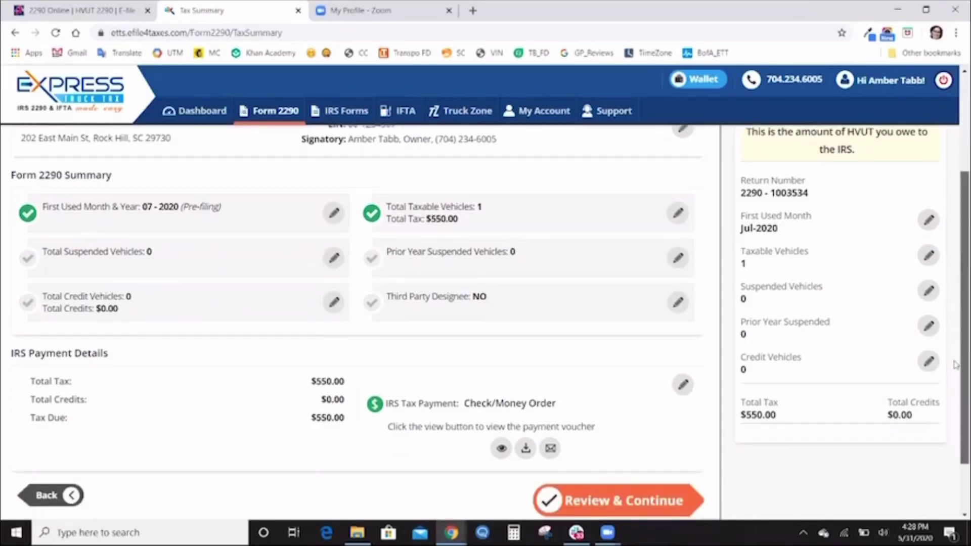
Run the tax audit on the reviewed return and confirm no errors are reported.
left_click(633, 478)
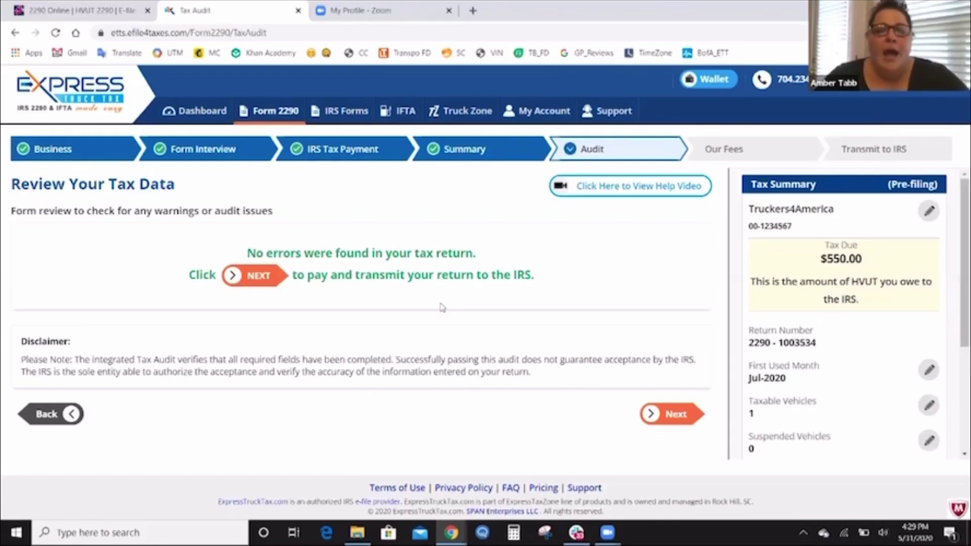
Continue from the clean audit to the Our Fees page showing $9.90 total fees.
left_click(671, 415)
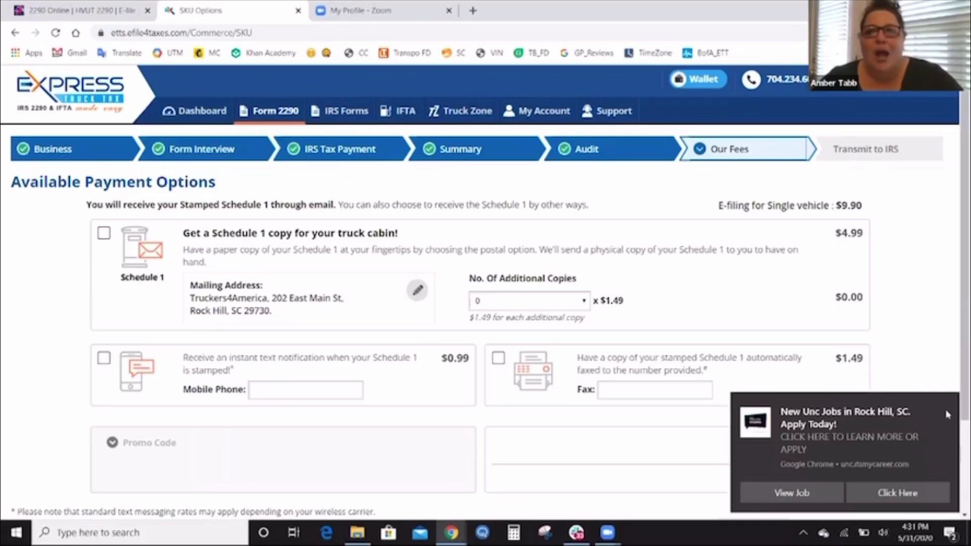
left_click(945, 404)
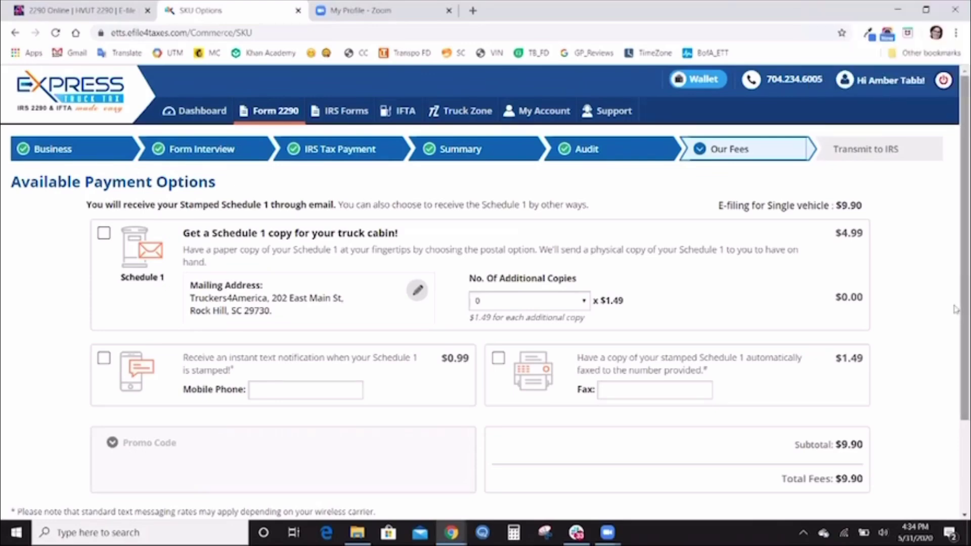
scroll(955, 313, "down", 1)
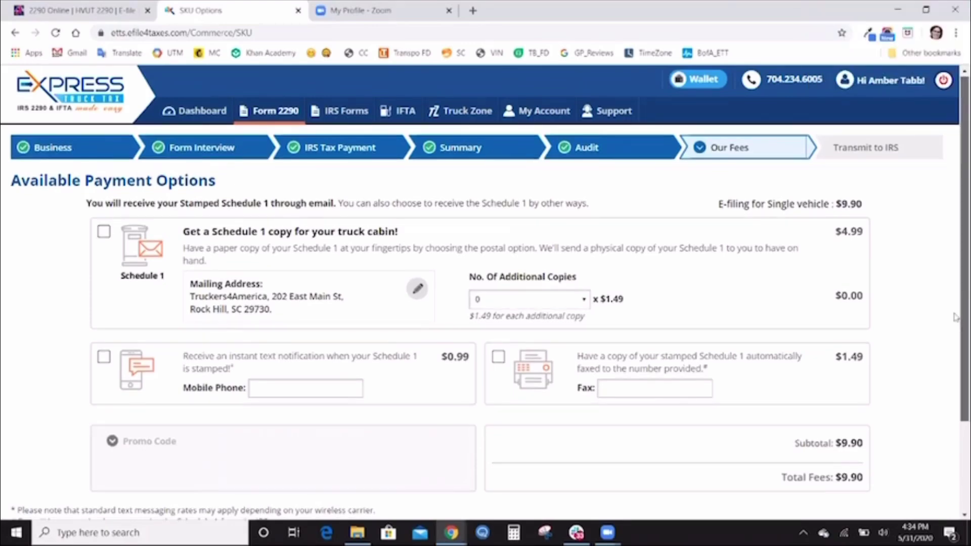
scroll(955, 316, "down", 1)
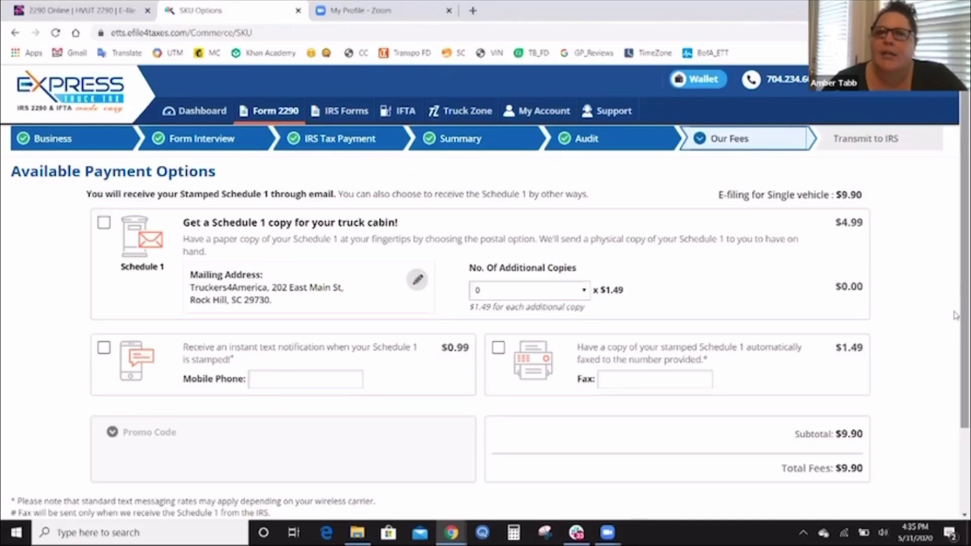
left_click_drag(954, 312, 953, 319)
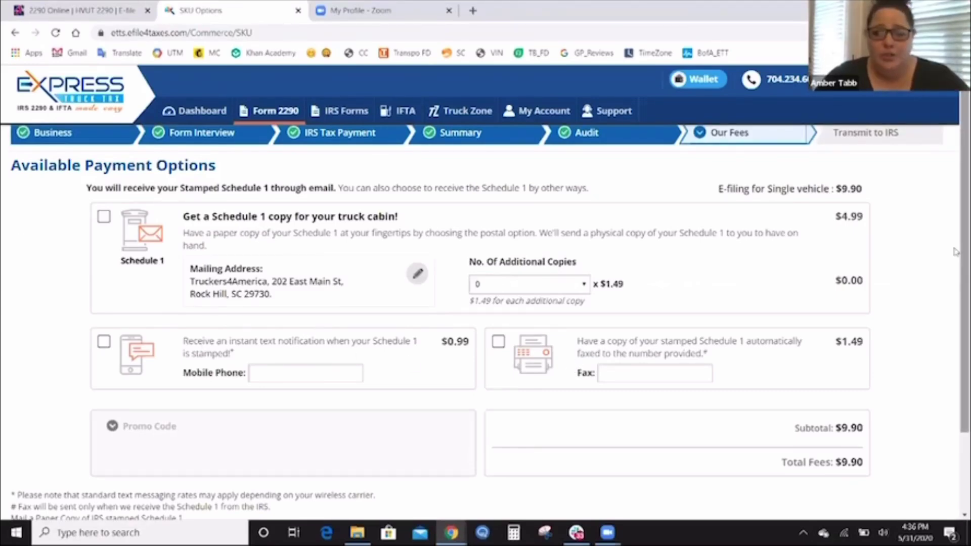
scroll(955, 268, "down", 3)
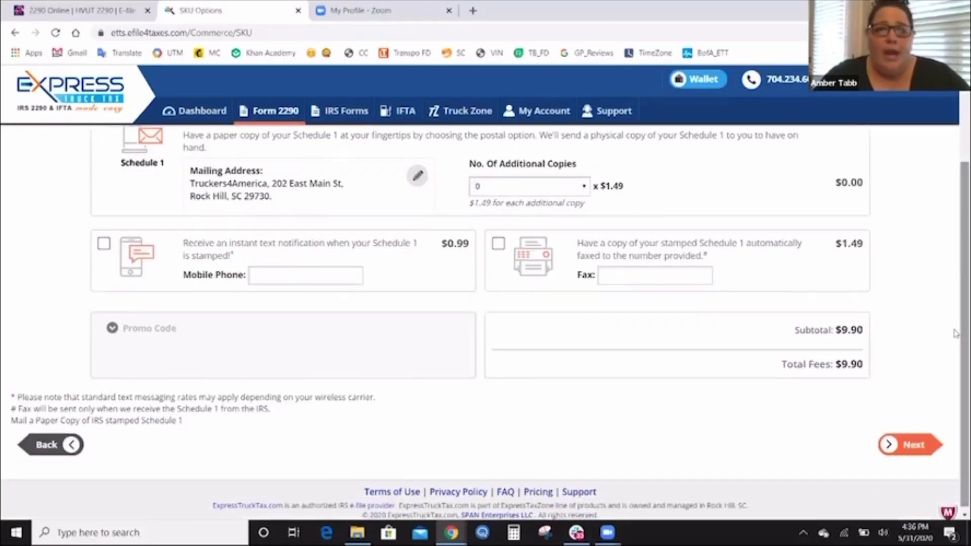
Continue past the payment options and decline the postal, text and fax Schedule 1 offer.
left_click(914, 447)
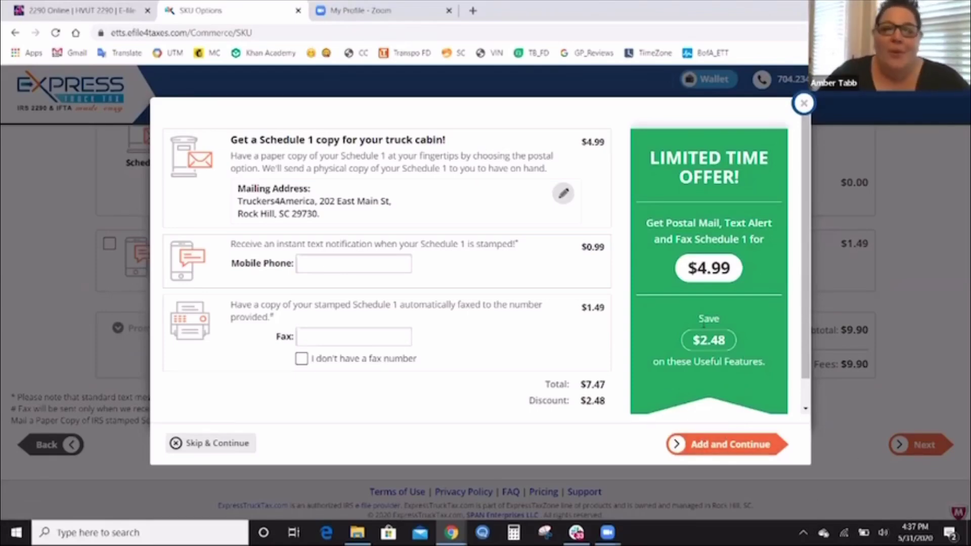
left_click(203, 445)
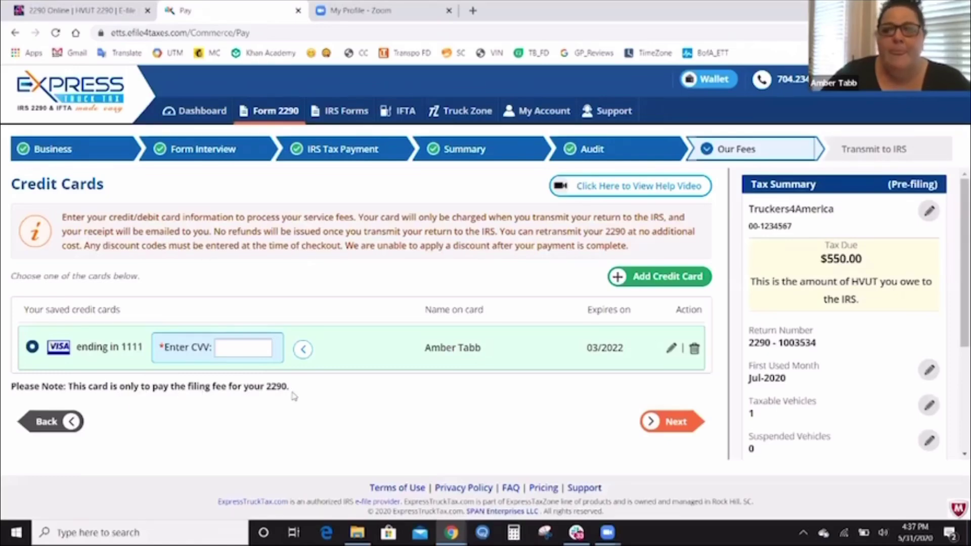
Enter the saved Visa card's security code and continue to Summary and Transmit.
left_click(259, 345)
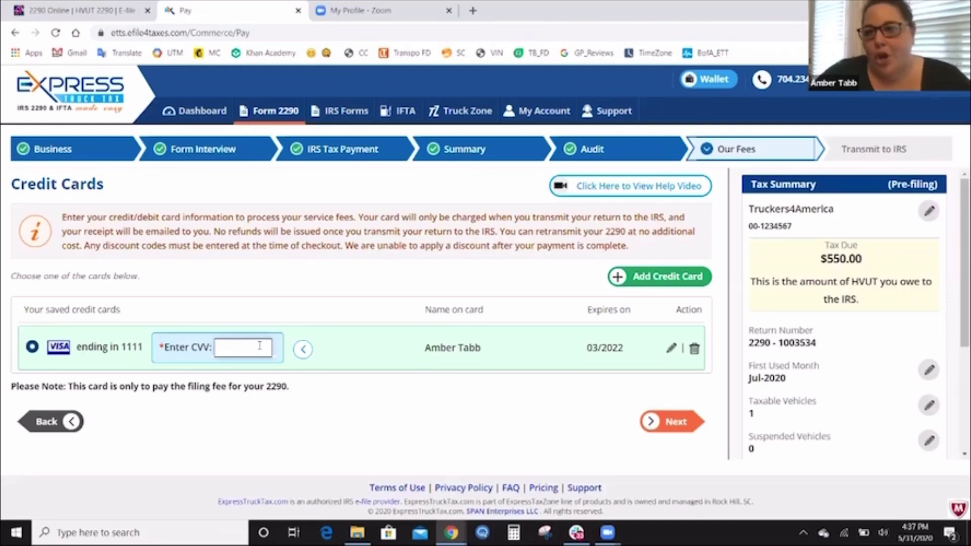
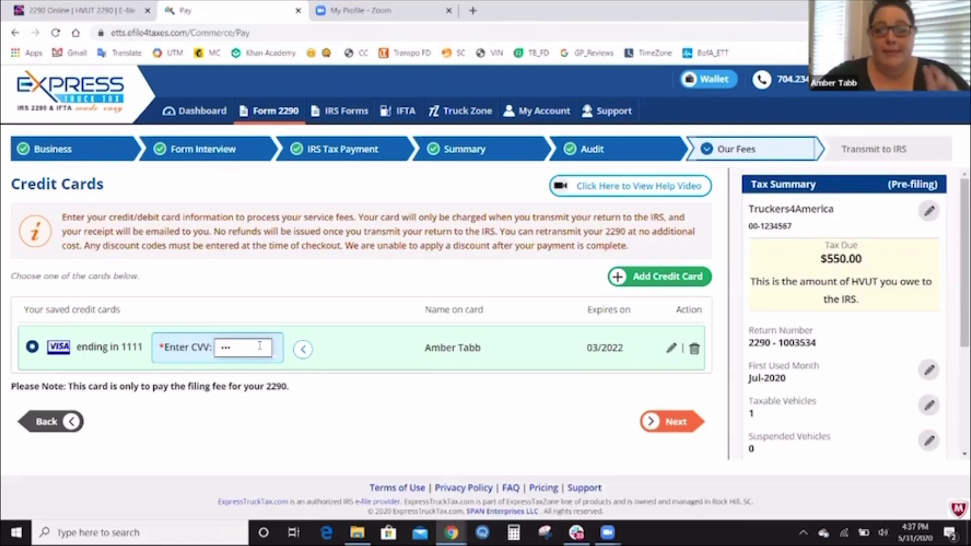
left_click(685, 426)
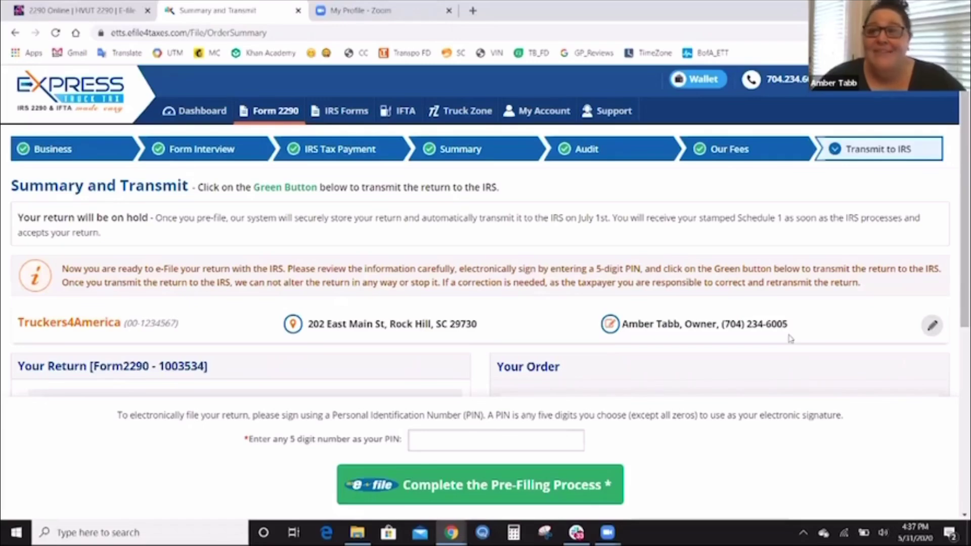
scroll(954, 118, "down", 3)
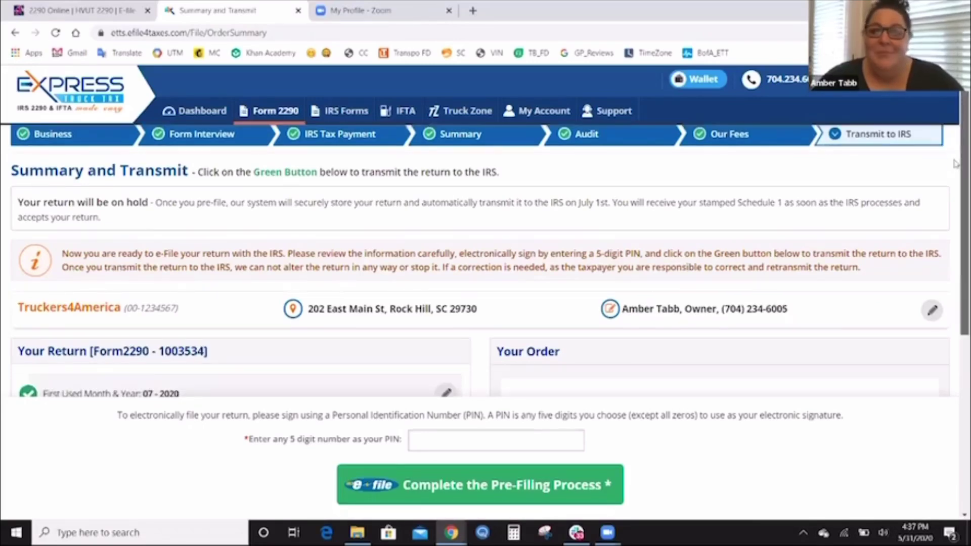
scroll(955, 221, "down", 1)
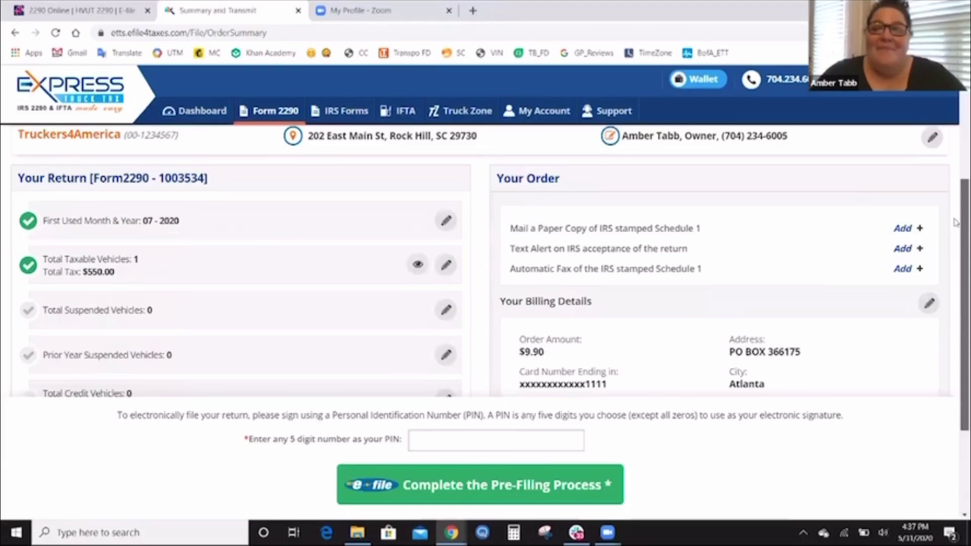
scroll(955, 223, "down", 1)
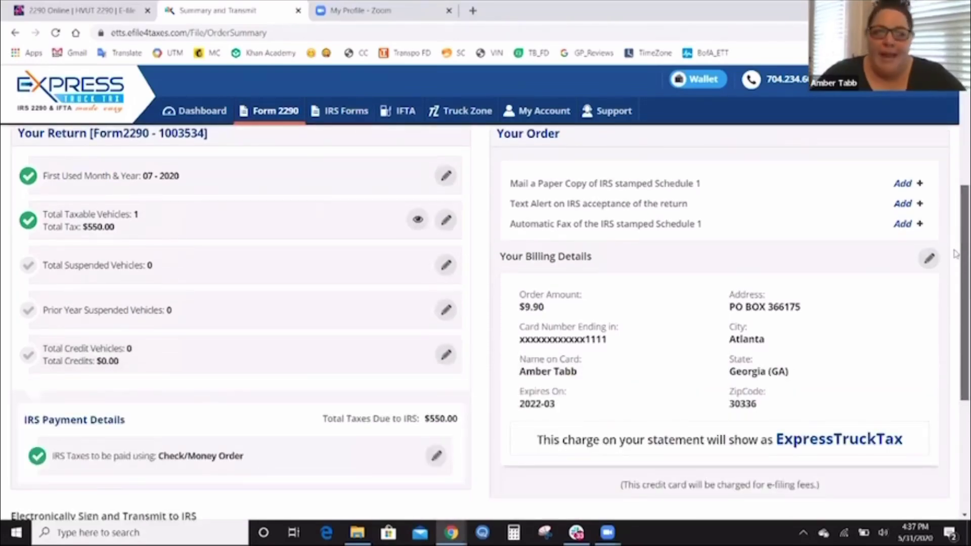
scroll(955, 253, "down", 2)
scroll(955, 283, "down", 3)
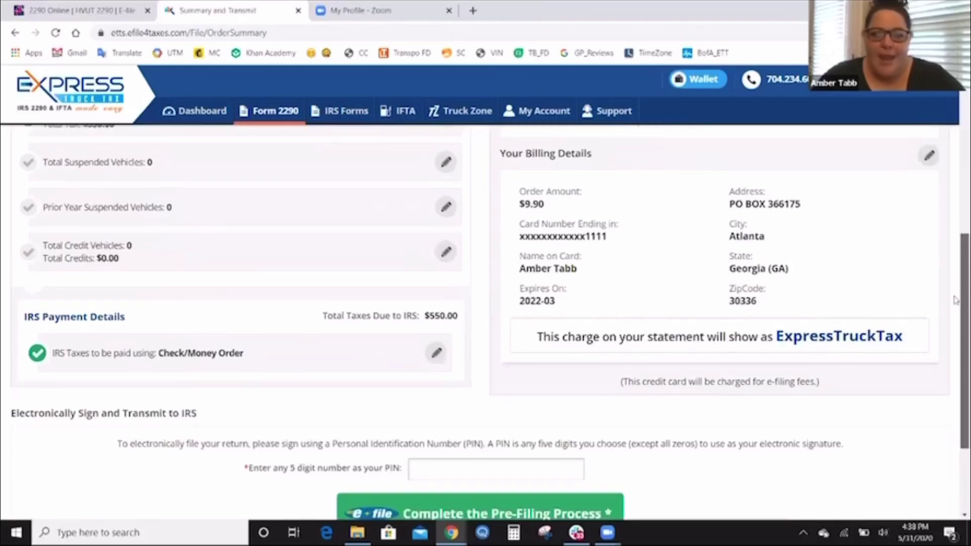
scroll(954, 338, "down", 1)
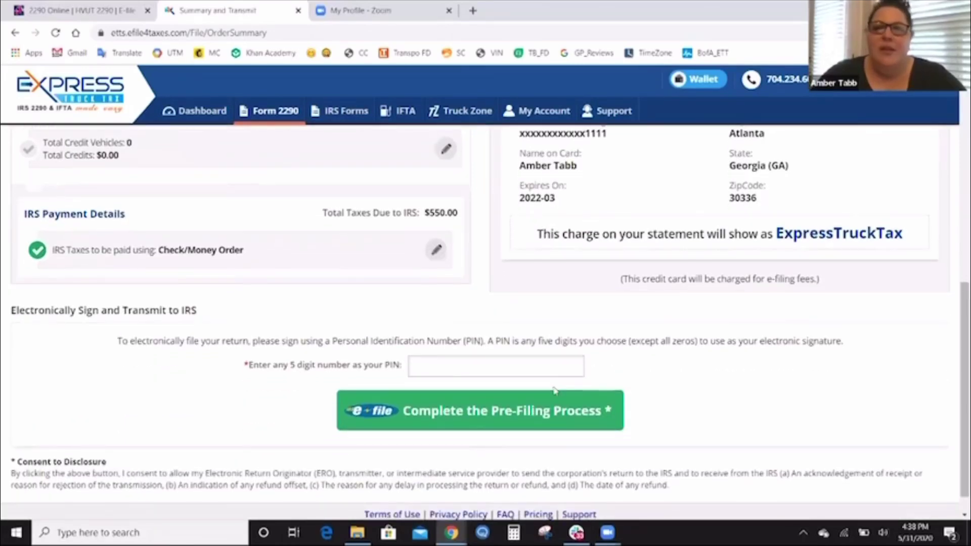
Sign the Form 2290 with a five-digit PIN and complete the pre-filing process.
left_click(545, 366)
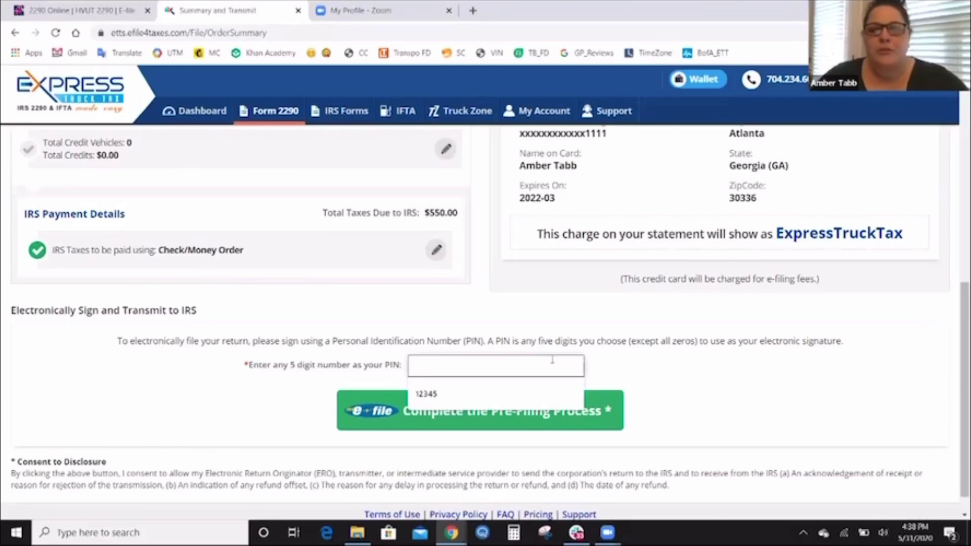
type("12345")
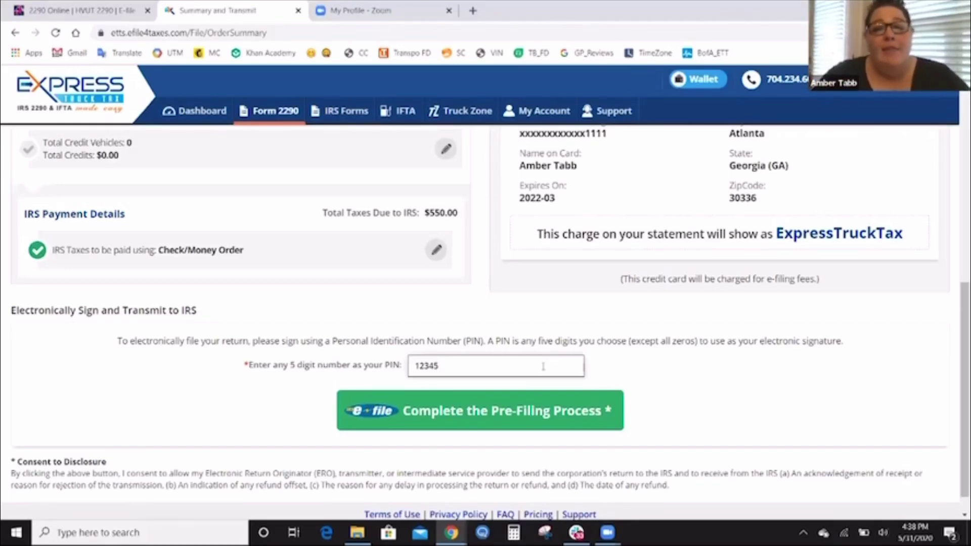
left_click(515, 412)
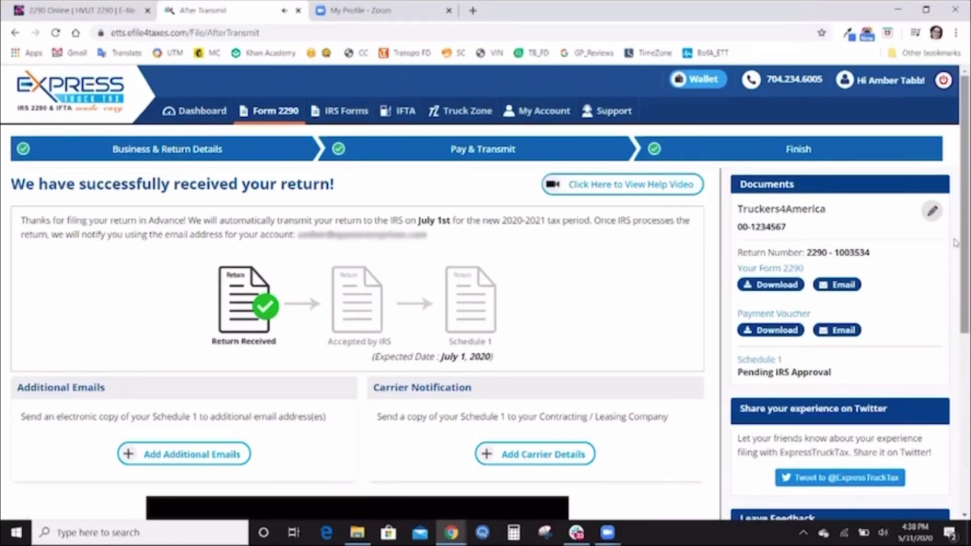
Pause the truckers thank-you video on the return-received confirmation page.
scroll(955, 242, "down", 5)
scroll(354, 304, "down", 2)
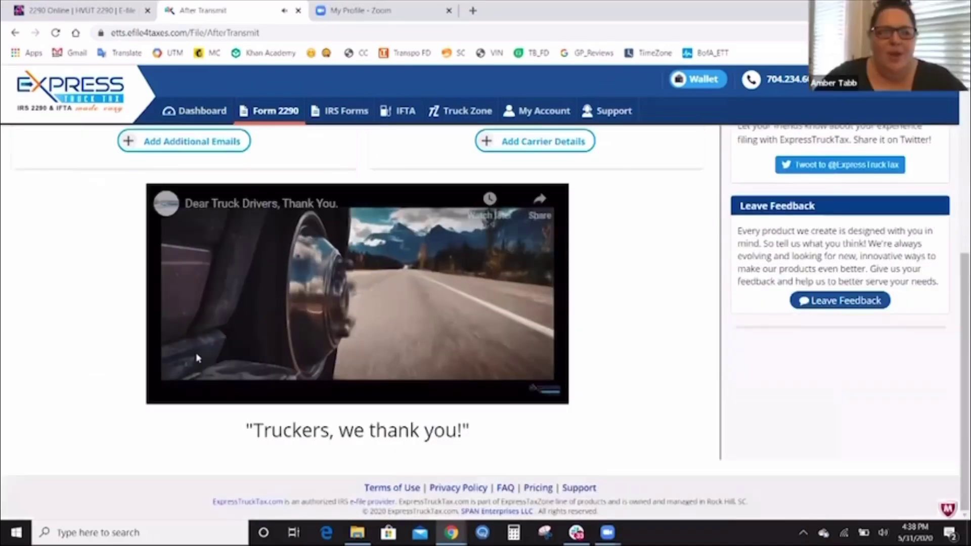
left_click(168, 392)
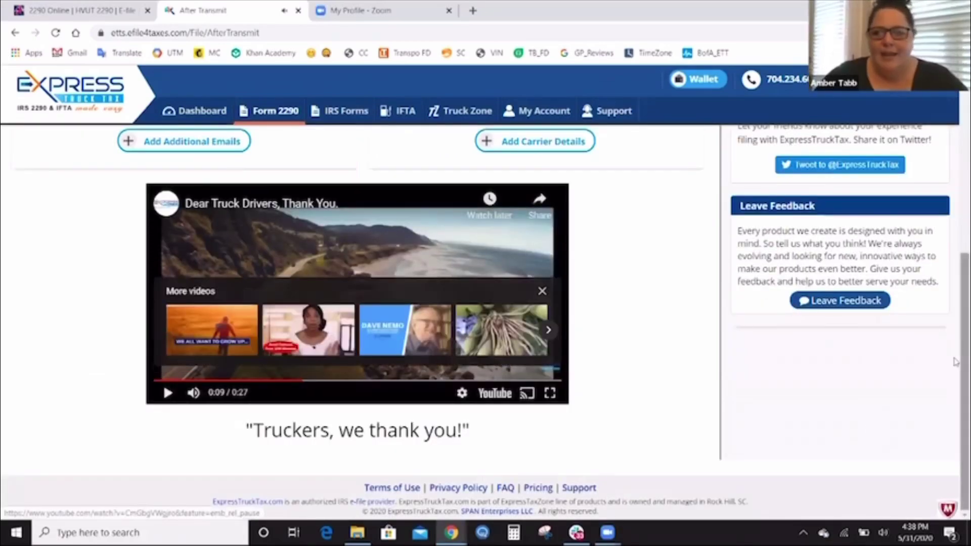
scroll(955, 185, "up", 4)
scroll(956, 185, "up", 2)
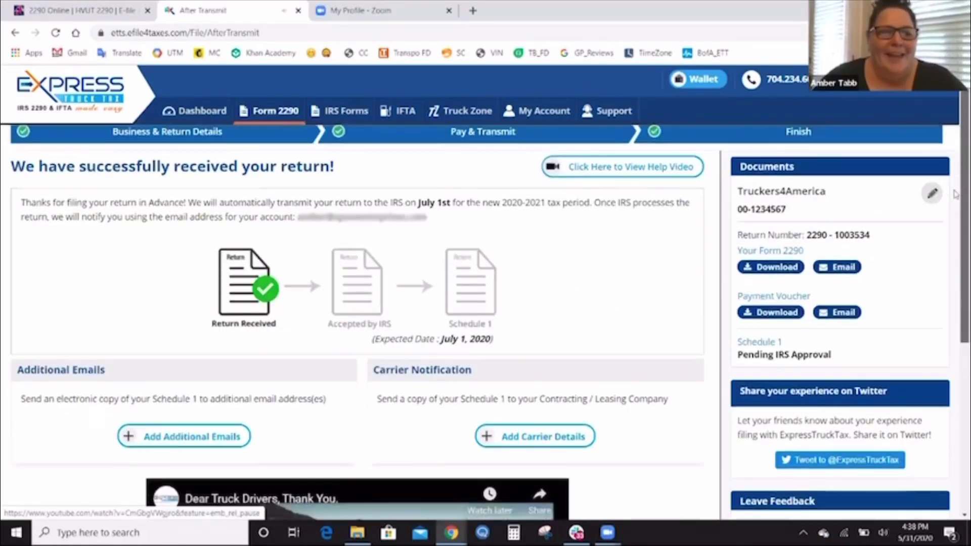
scroll(956, 214, "down", 1)
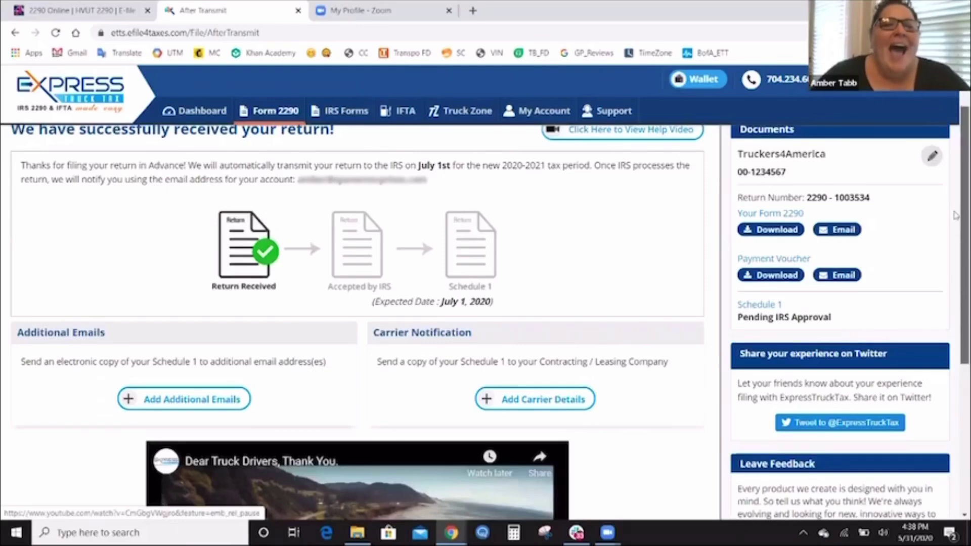
scroll(955, 209, "up", 1)
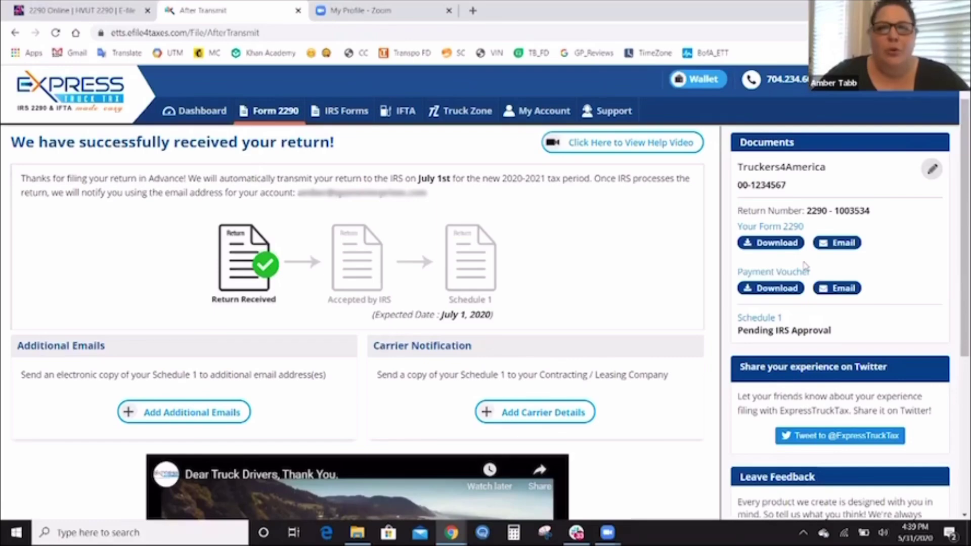
scroll(955, 229, "down", 2)
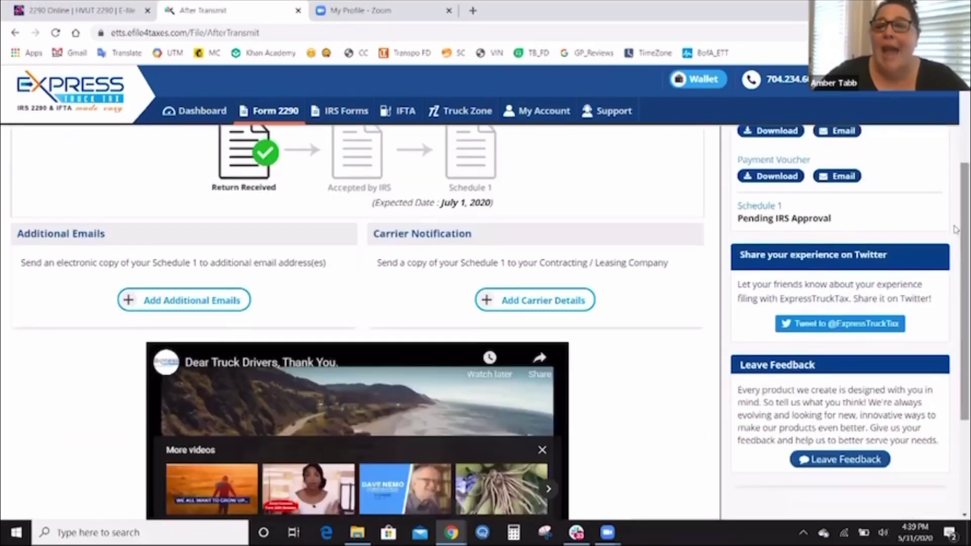
left_click(213, 306)
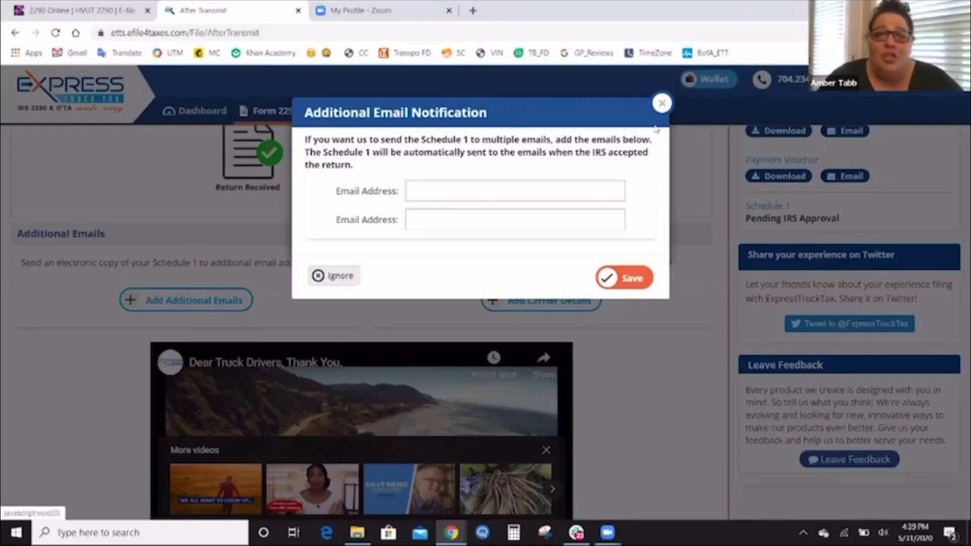
left_click(663, 105)
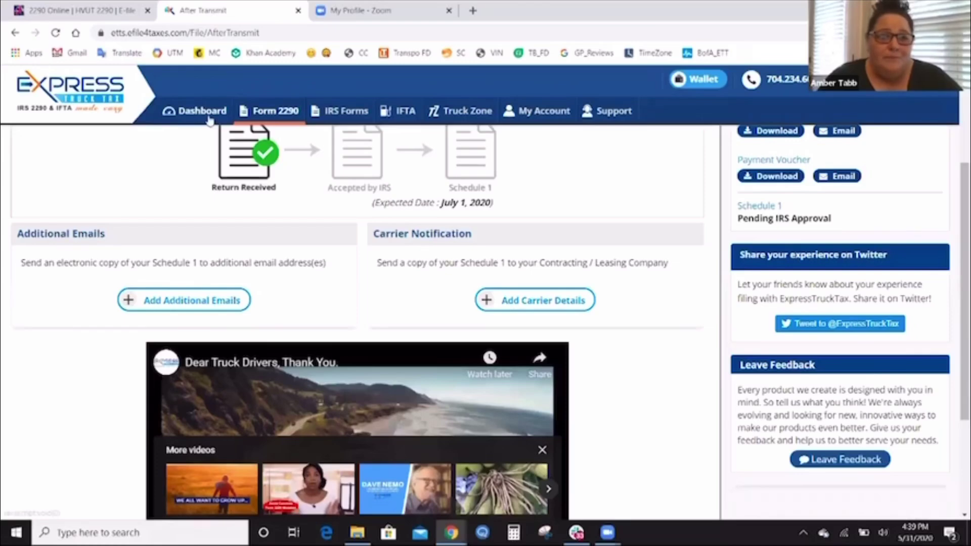
left_click(208, 118)
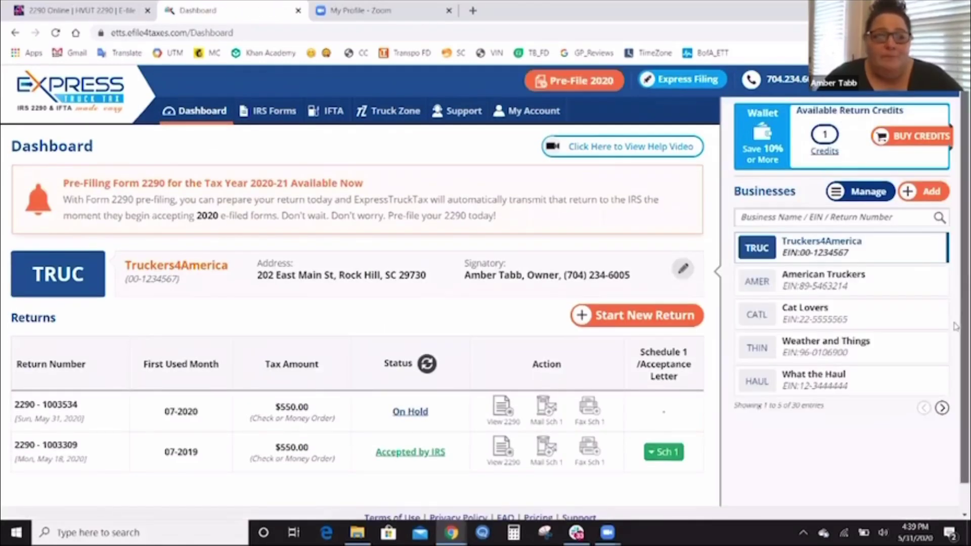
scroll(955, 345, "down", 1)
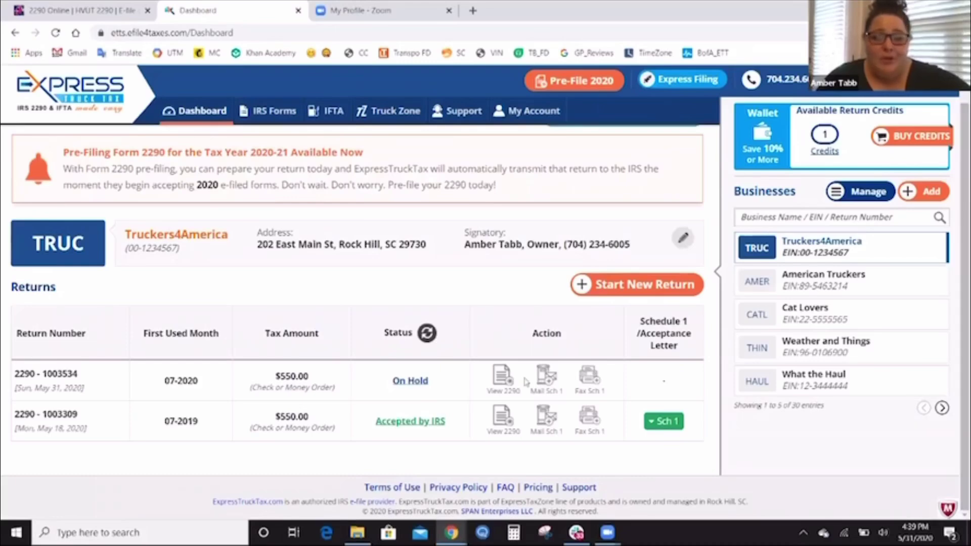
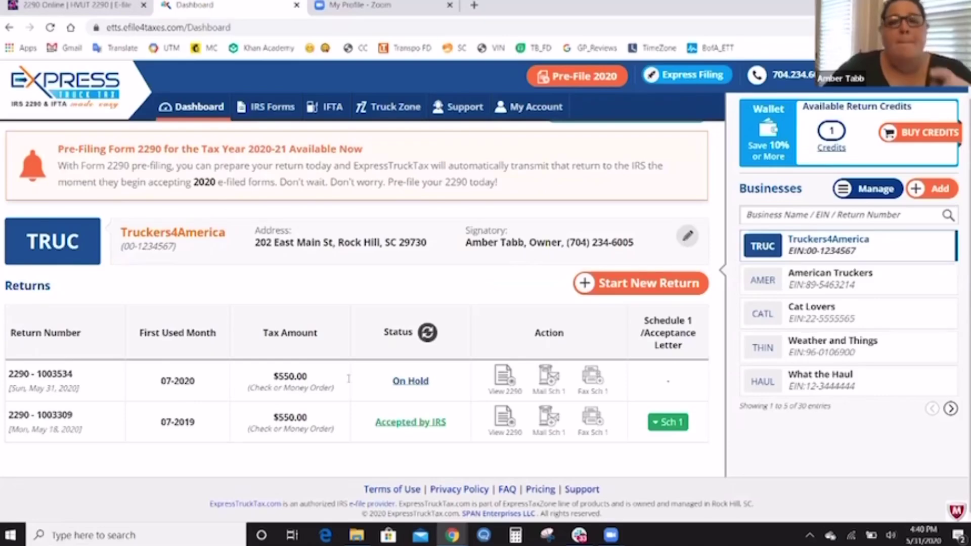
Open Start New Return, dismiss it, and reopen it to show the Form 2290, 8849 Schedule 6 and amendment options.
left_click(635, 284)
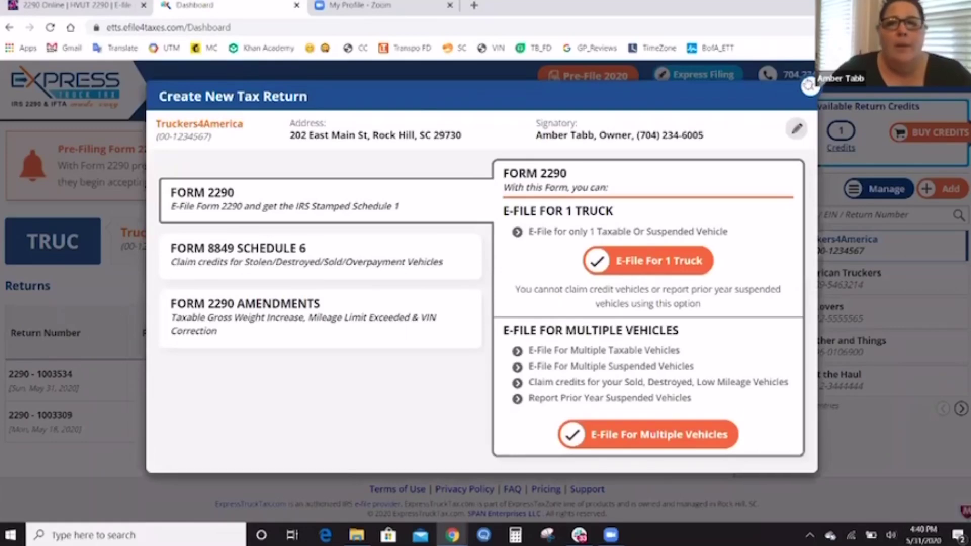
left_click(809, 86)
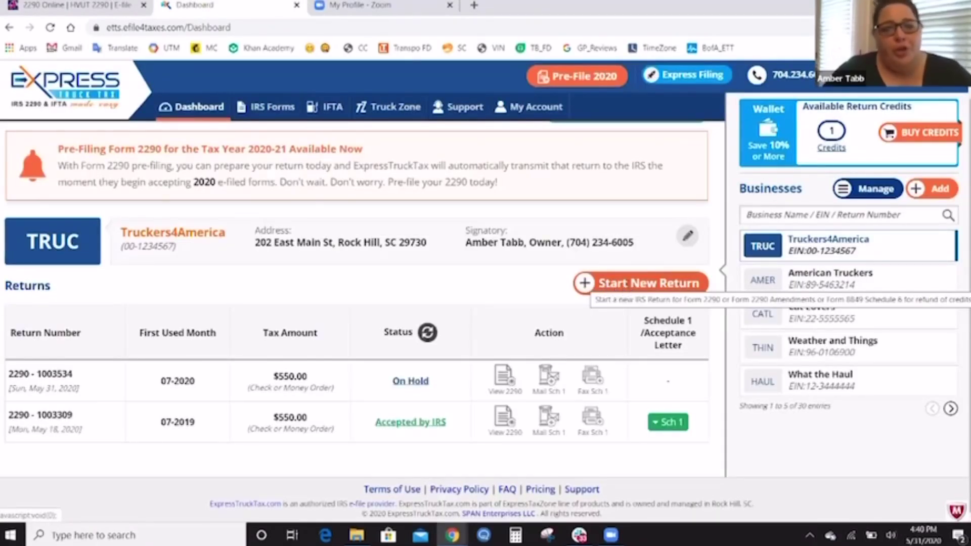
left_click(627, 285)
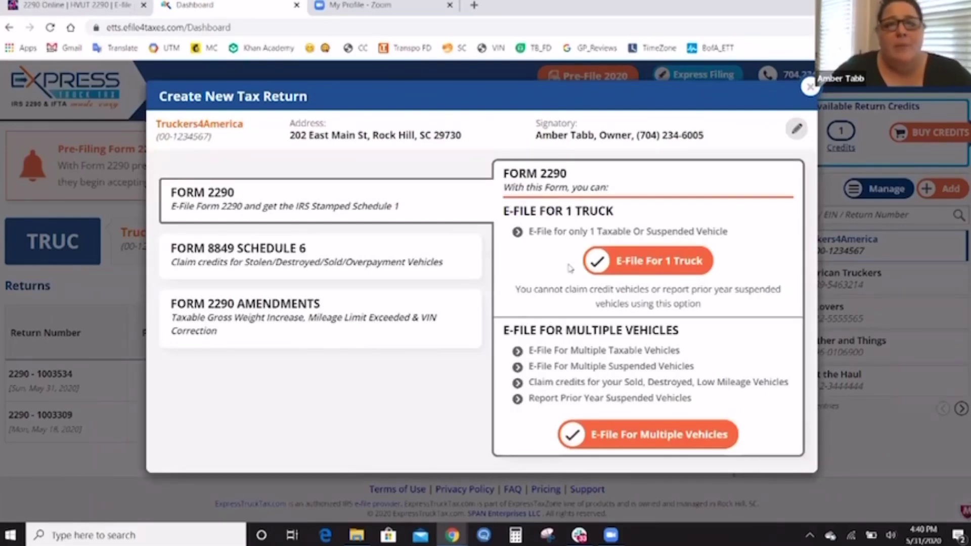
Start an E-File For 1 Truck Form 2290, review its sections down to Next, and return to the Dashboard.
left_click(666, 261)
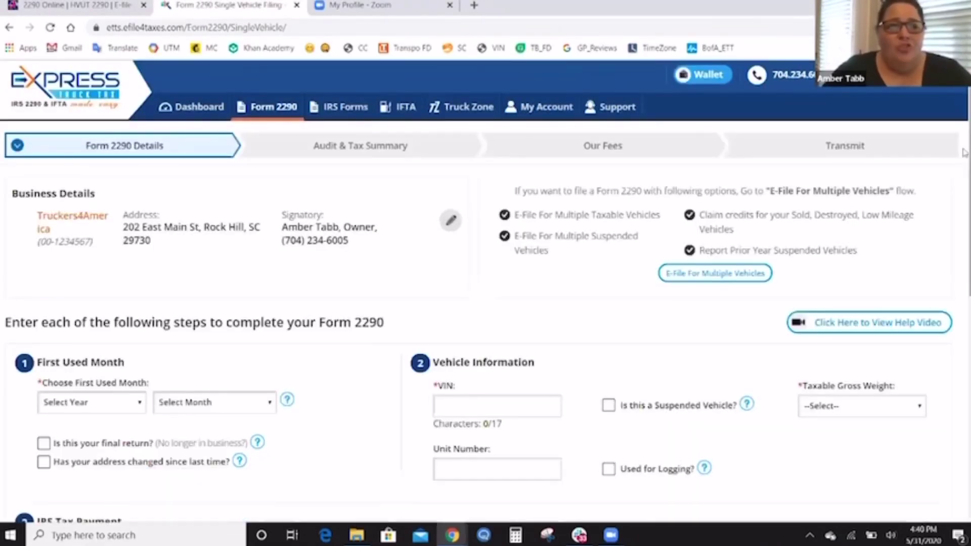
scroll(963, 194, "down", 2)
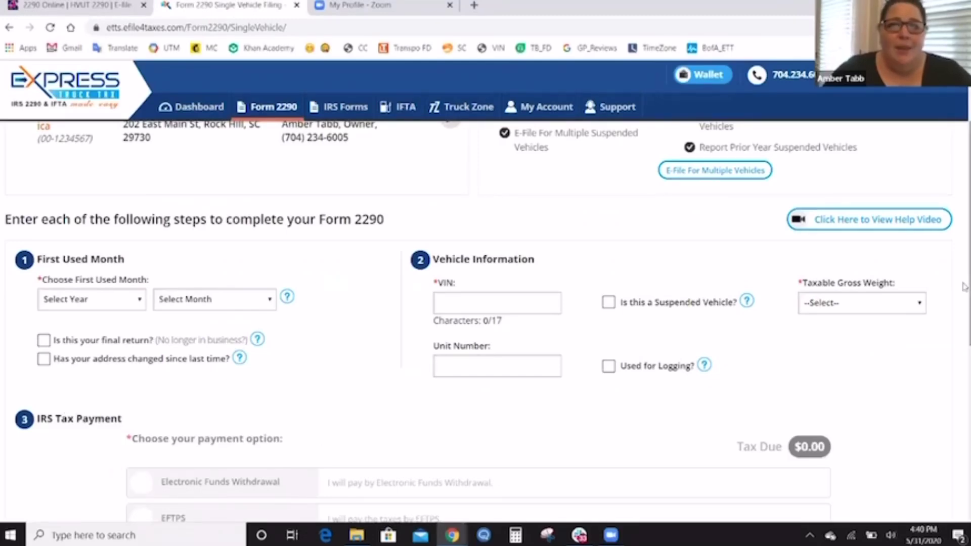
scroll(963, 339, "down", 5)
scroll(964, 424, "down", 2)
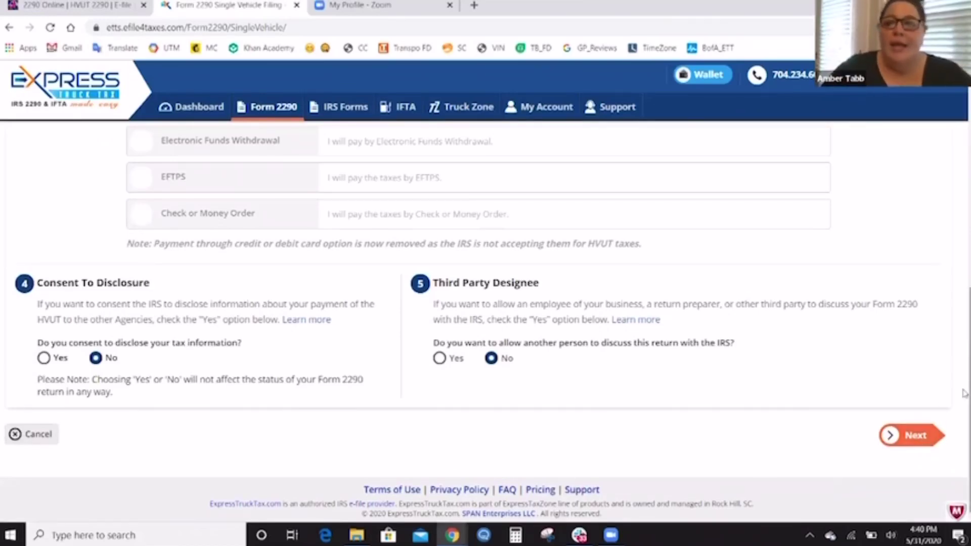
scroll(964, 344, "up", 2)
scroll(964, 344, "up", 7)
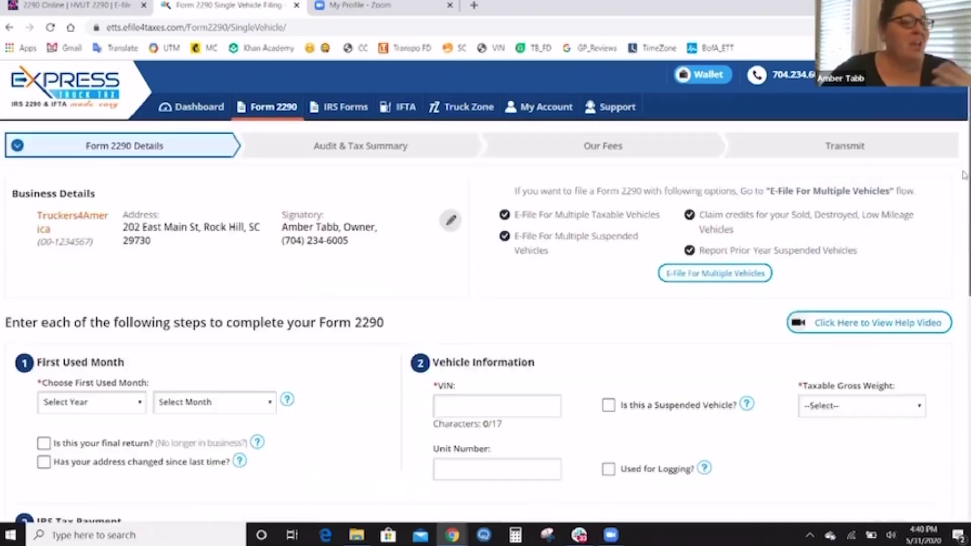
left_click(201, 108)
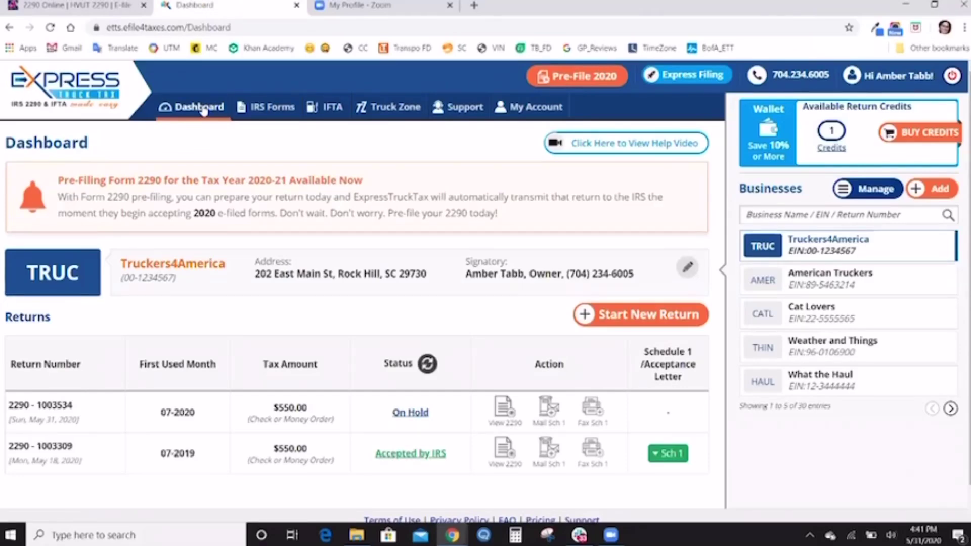
Switch to the americantruckers2290.com browser tab.
left_click(73, 7)
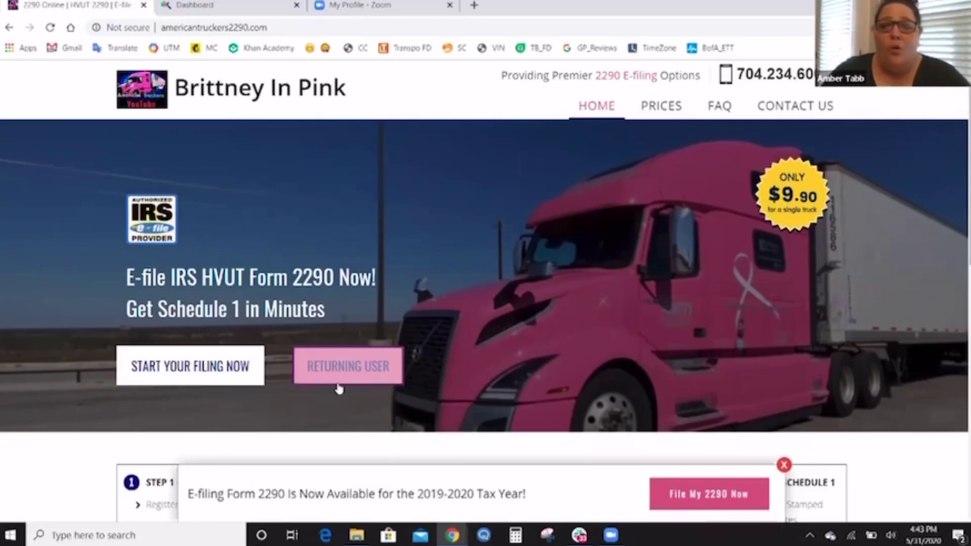
Choose RETURNING USER on americantruckers2290.com to load the ExpressTruckTax sign-in page in a new tab.
left_click(383, 378)
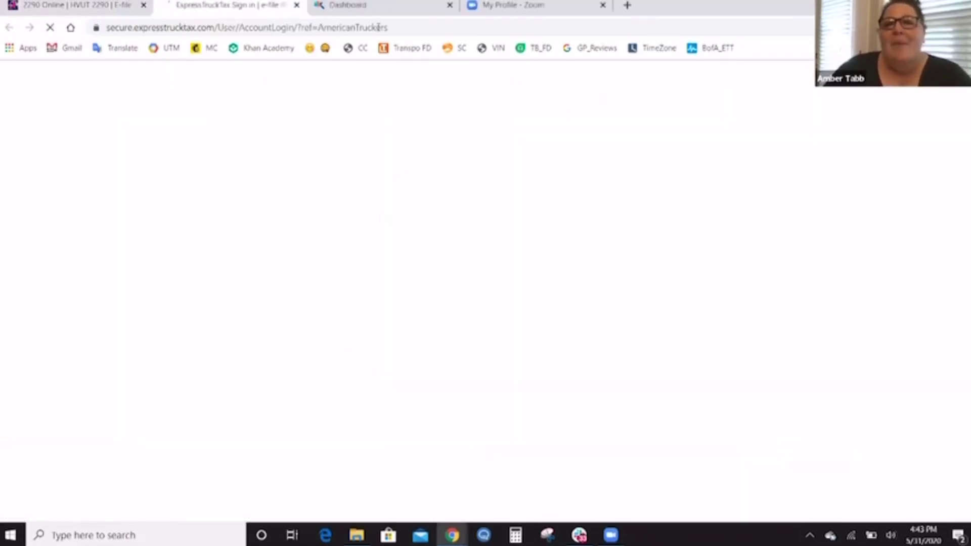
Highlight ref=AmericanTruckers in the sign-in URL, then go back to the American Truckers 2290 tab.
left_click_drag(387, 27, 324, 26)
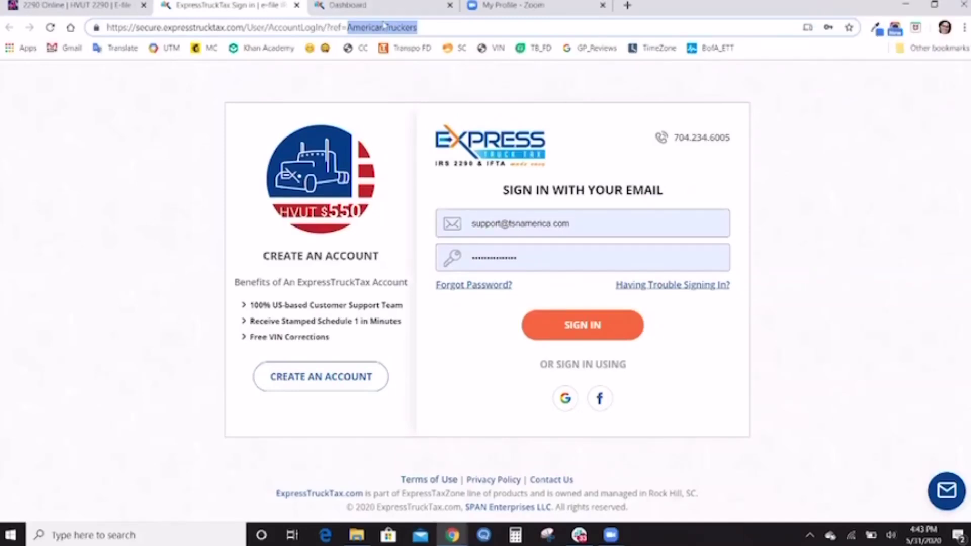
left_click(115, 6)
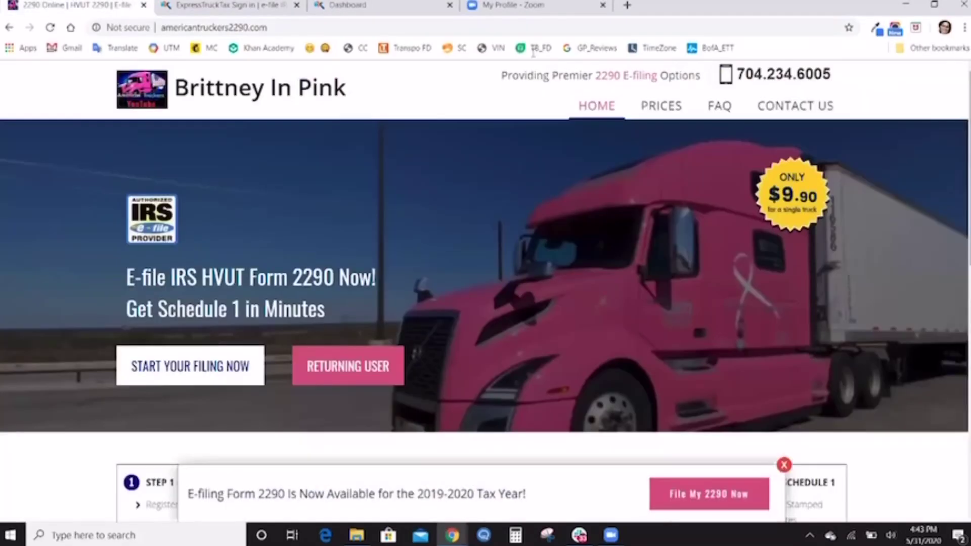